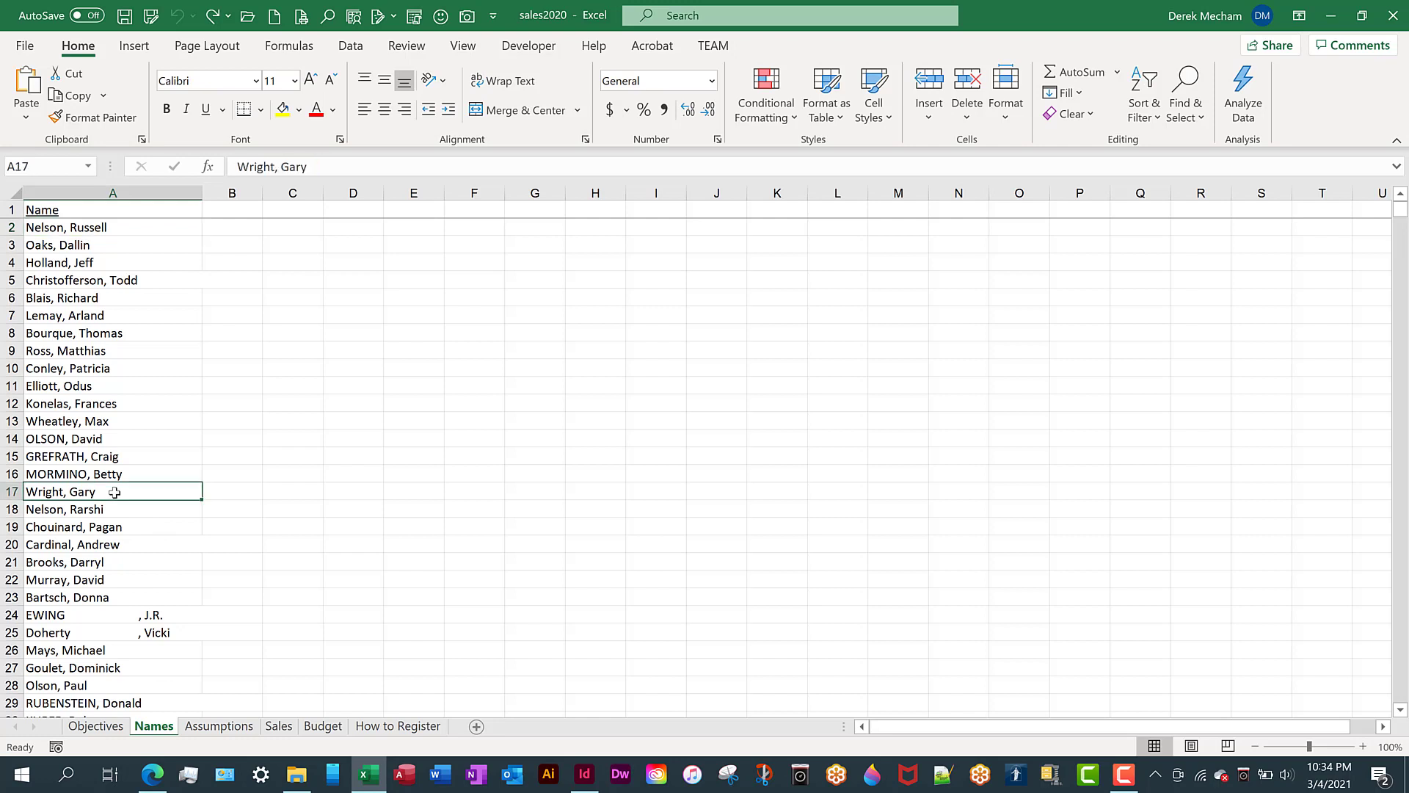
Step: Clear the names in cells A17 and A28 of the Names sheet
key(Delete)
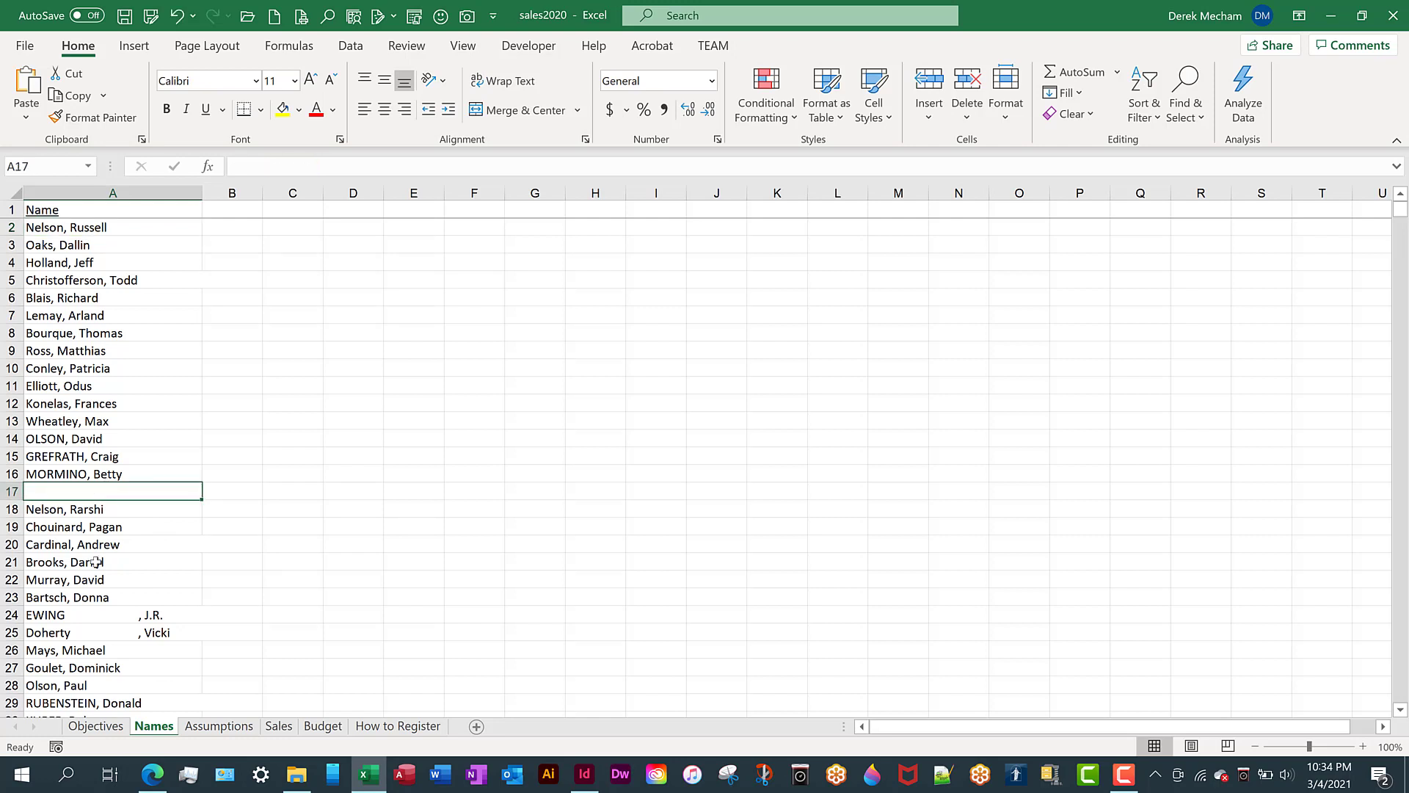
click(83, 690)
key(Delete)
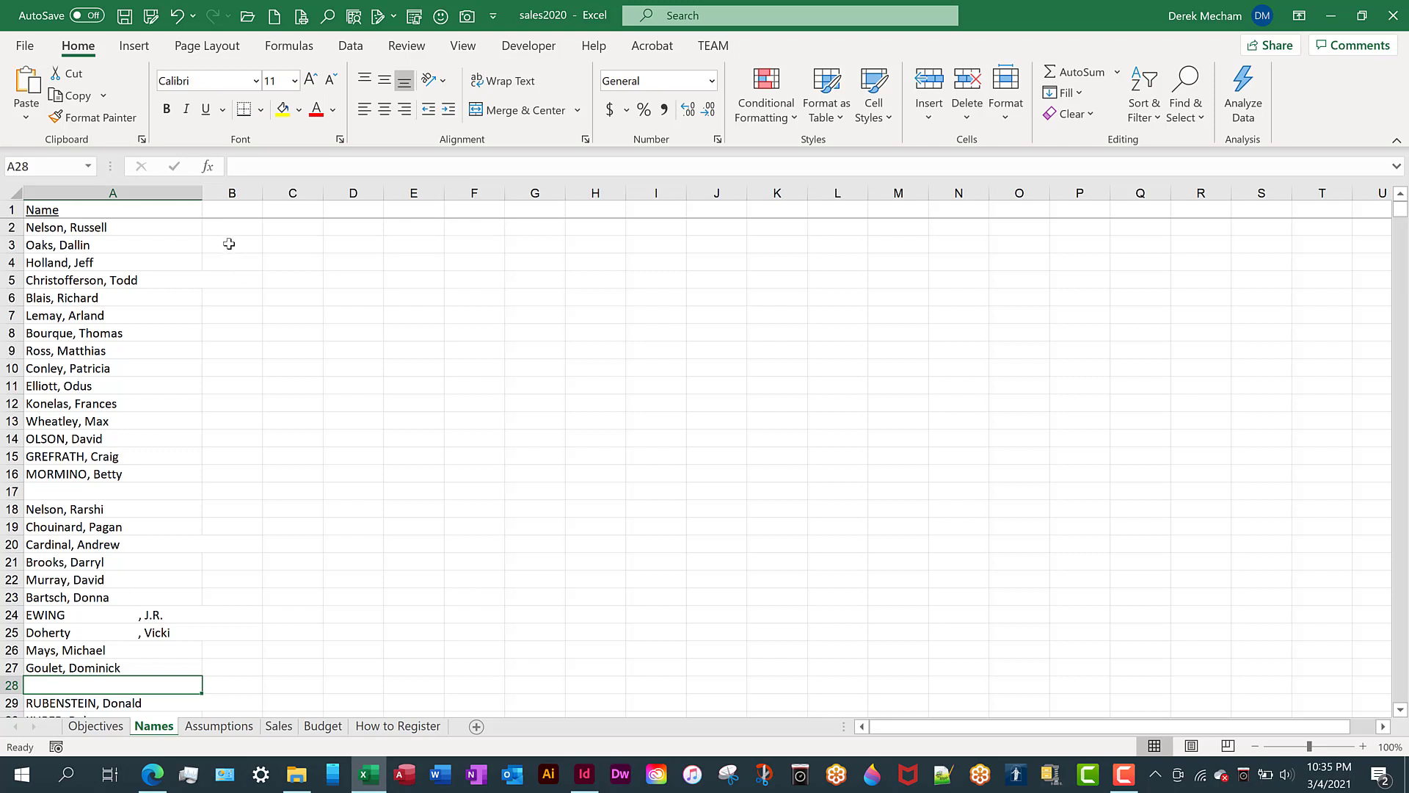
Step: Enter the heading First Name in cell B1, beside the Name heading
click(224, 212)
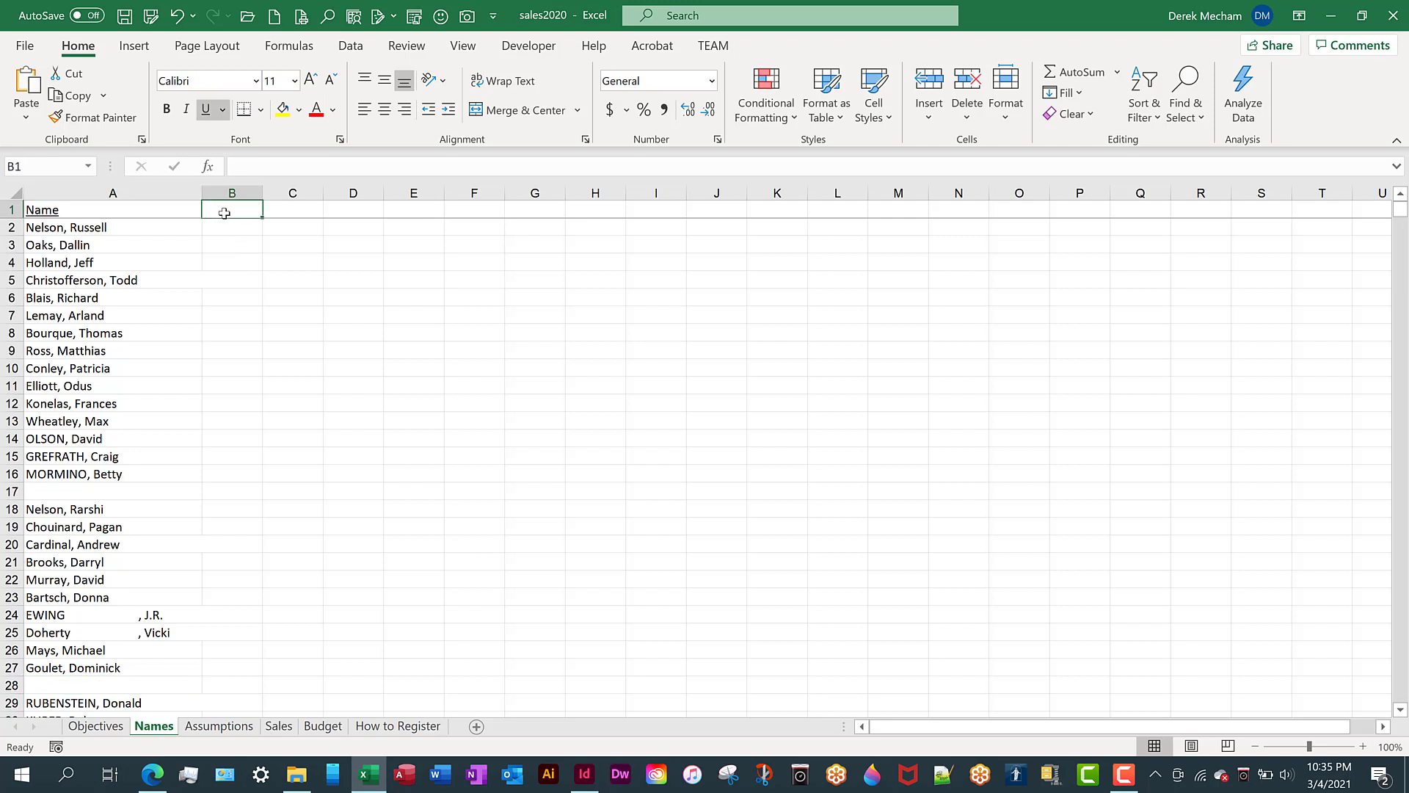
text(Firs)
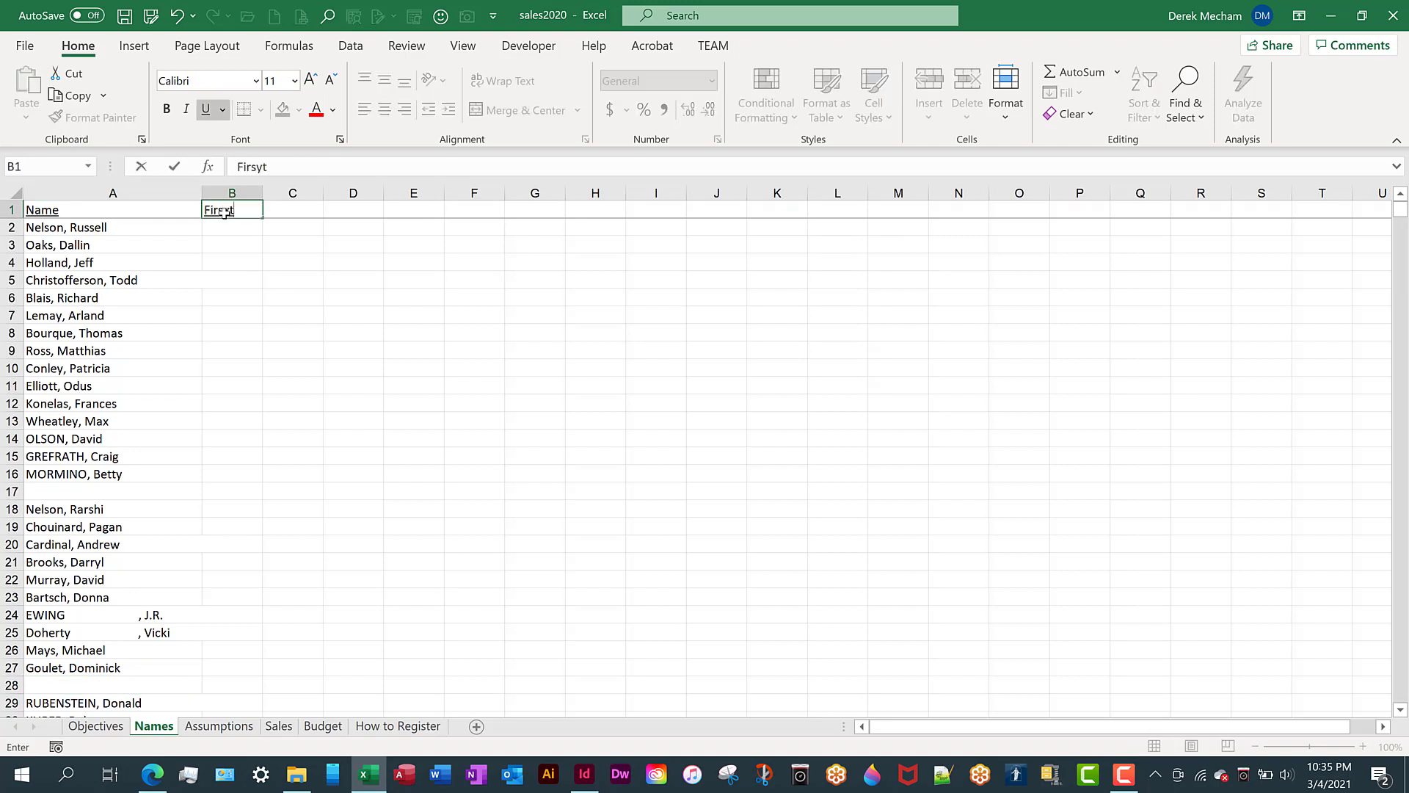
text(t Name)
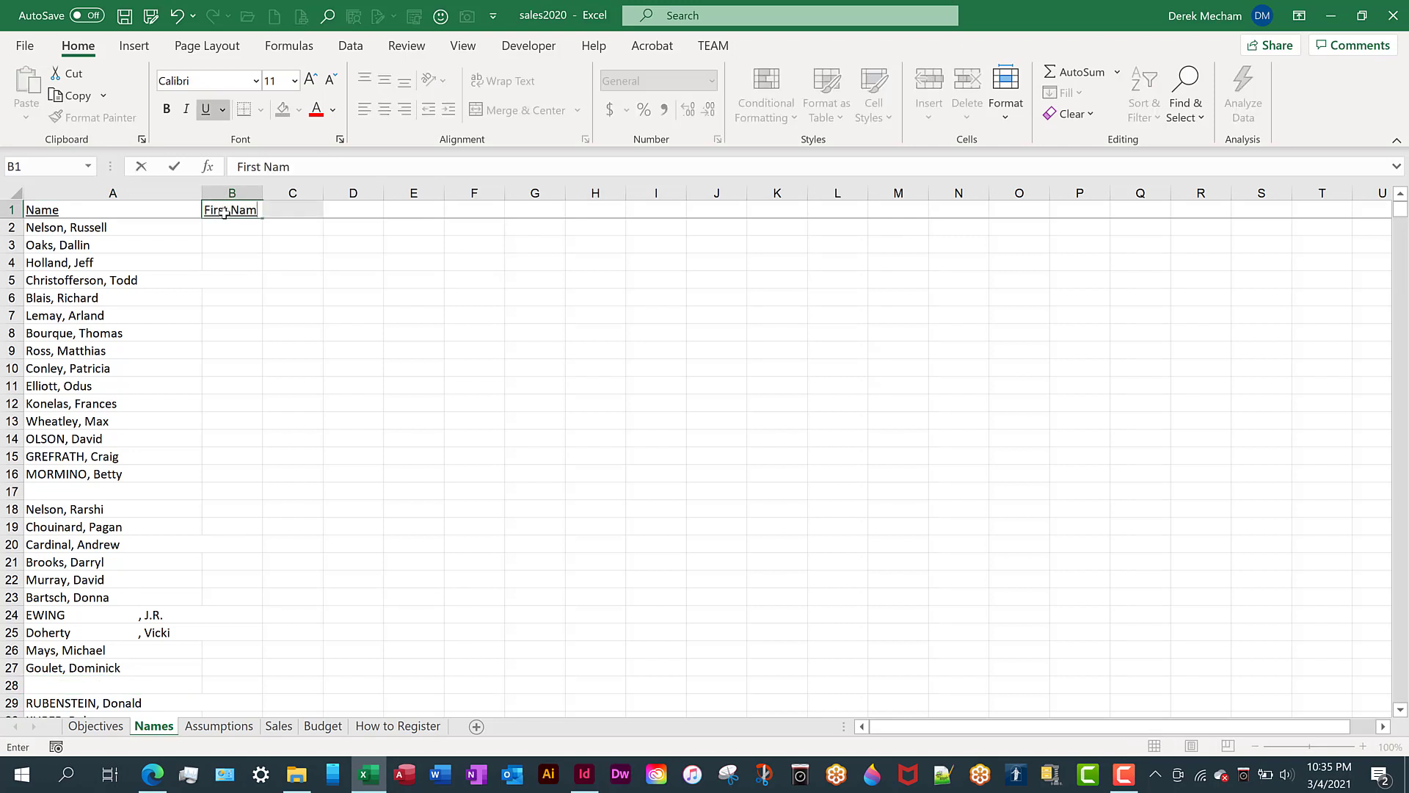
key(ctrl+Return)
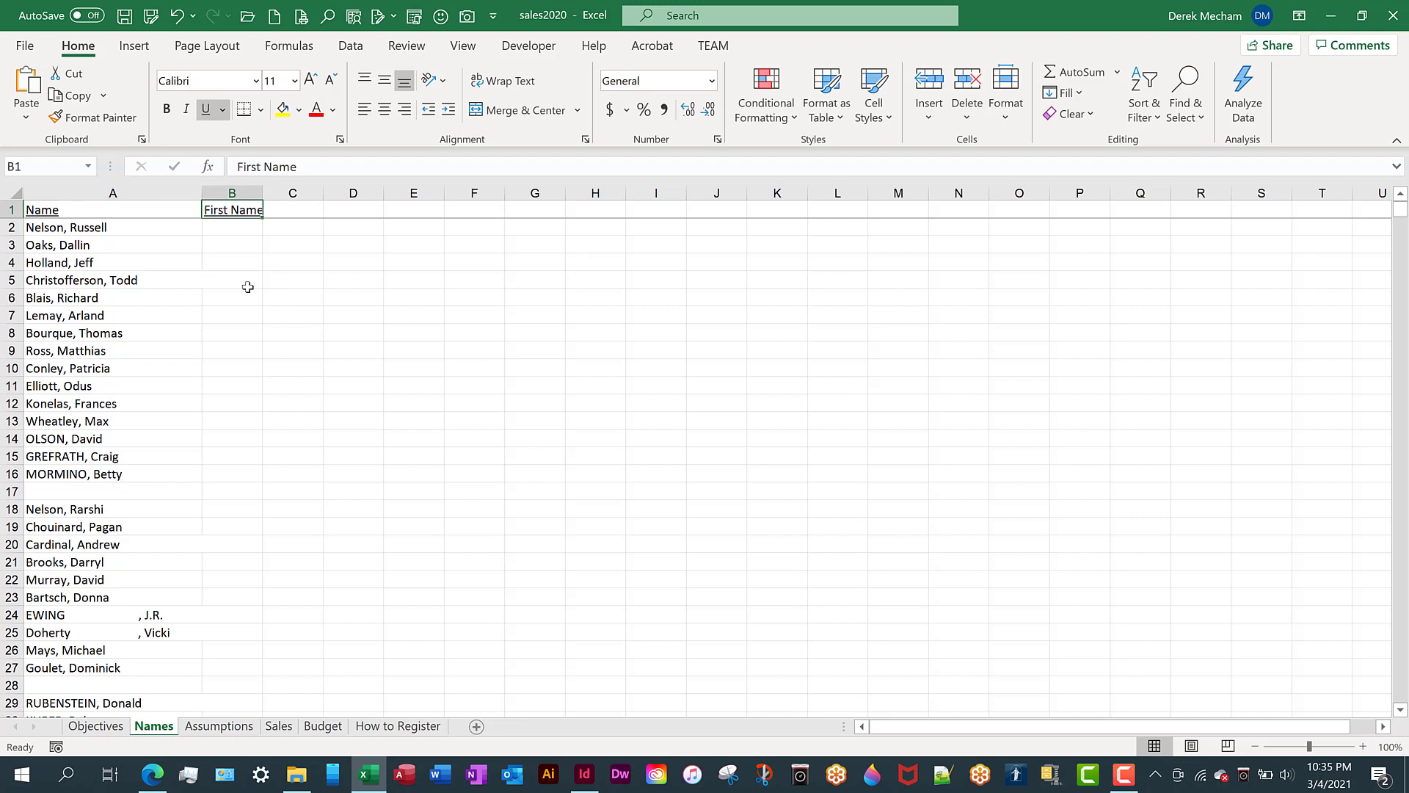
Step: Enter the formula =MID(A2,FIND(", ",A2)+2,100) in cell B2 to extract the first name that follows the comma
click(228, 229)
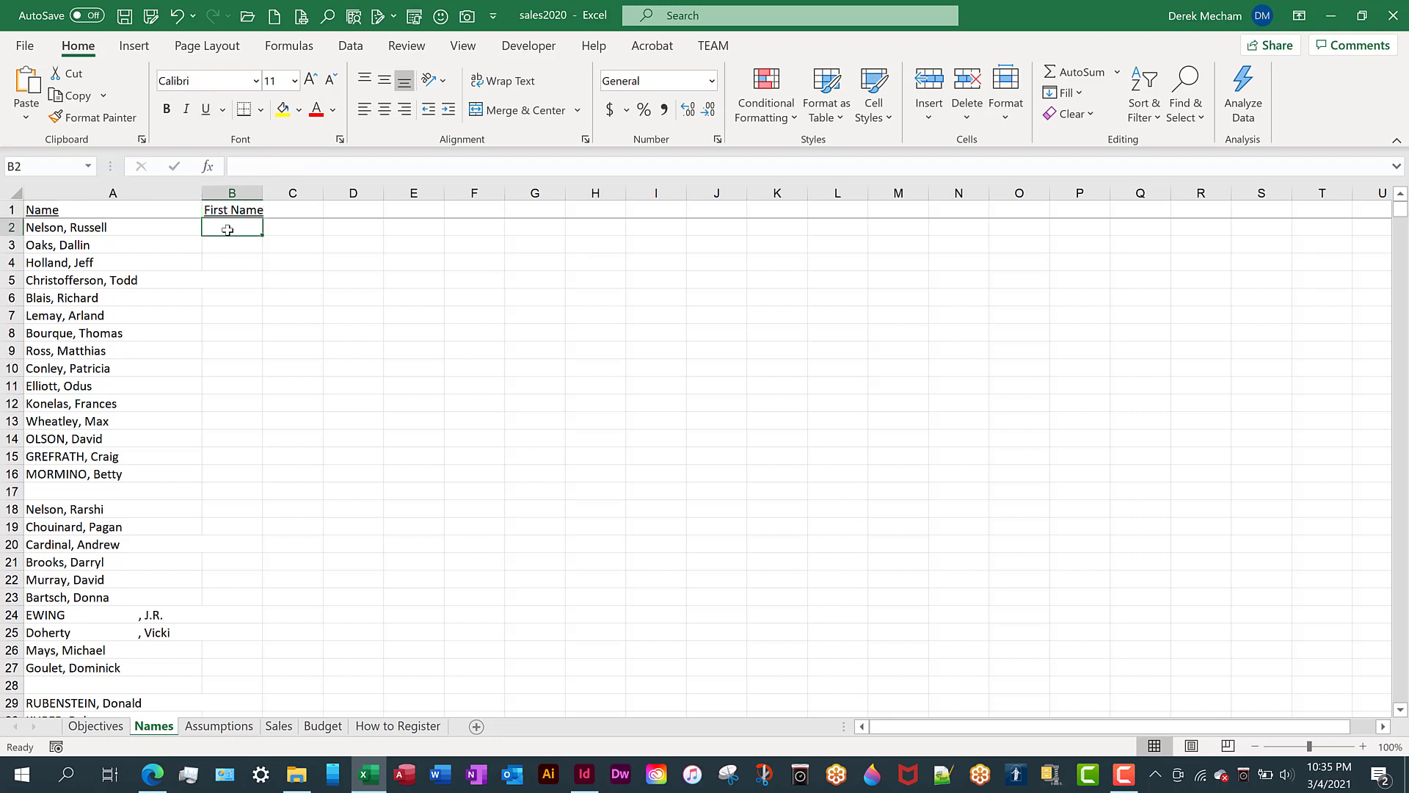
text(=mid)
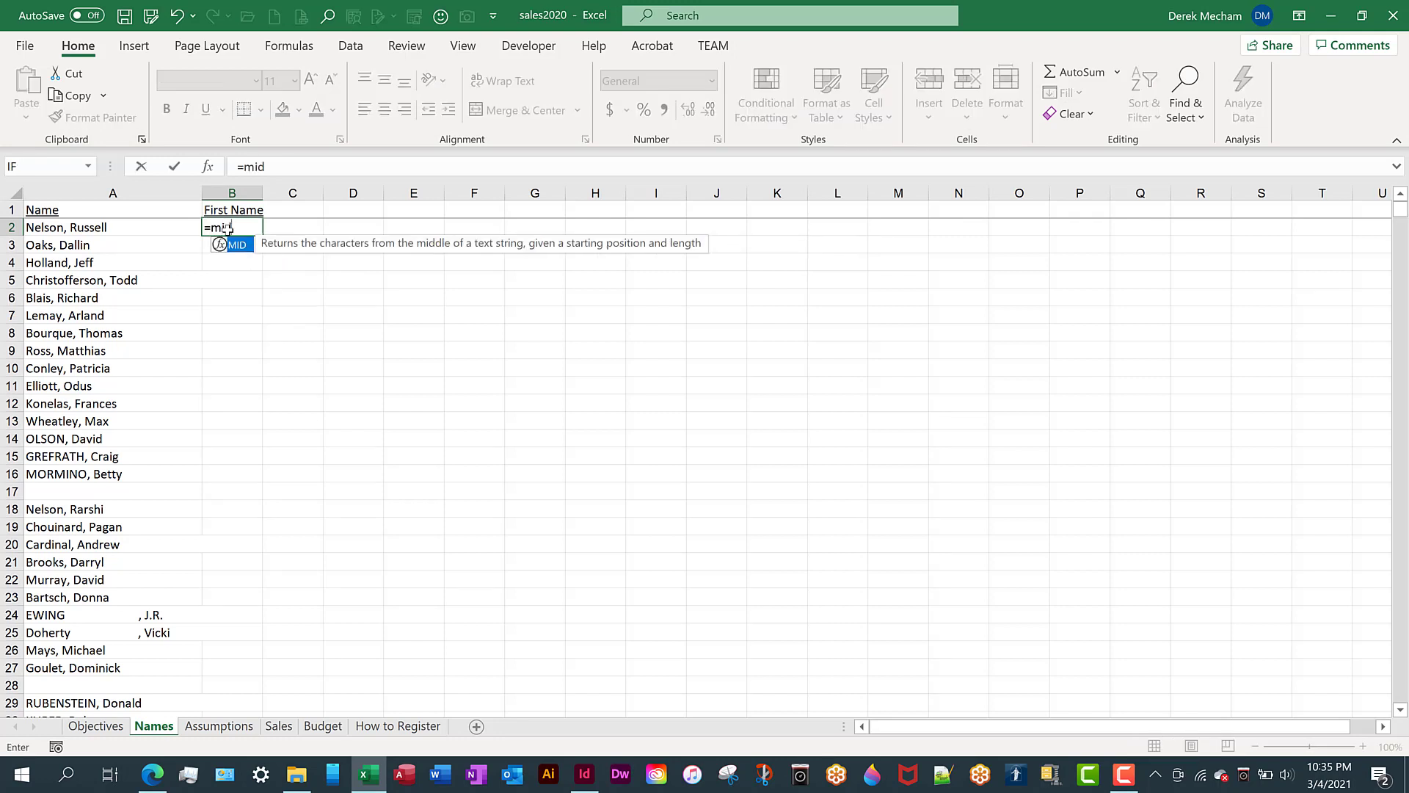
text((A)
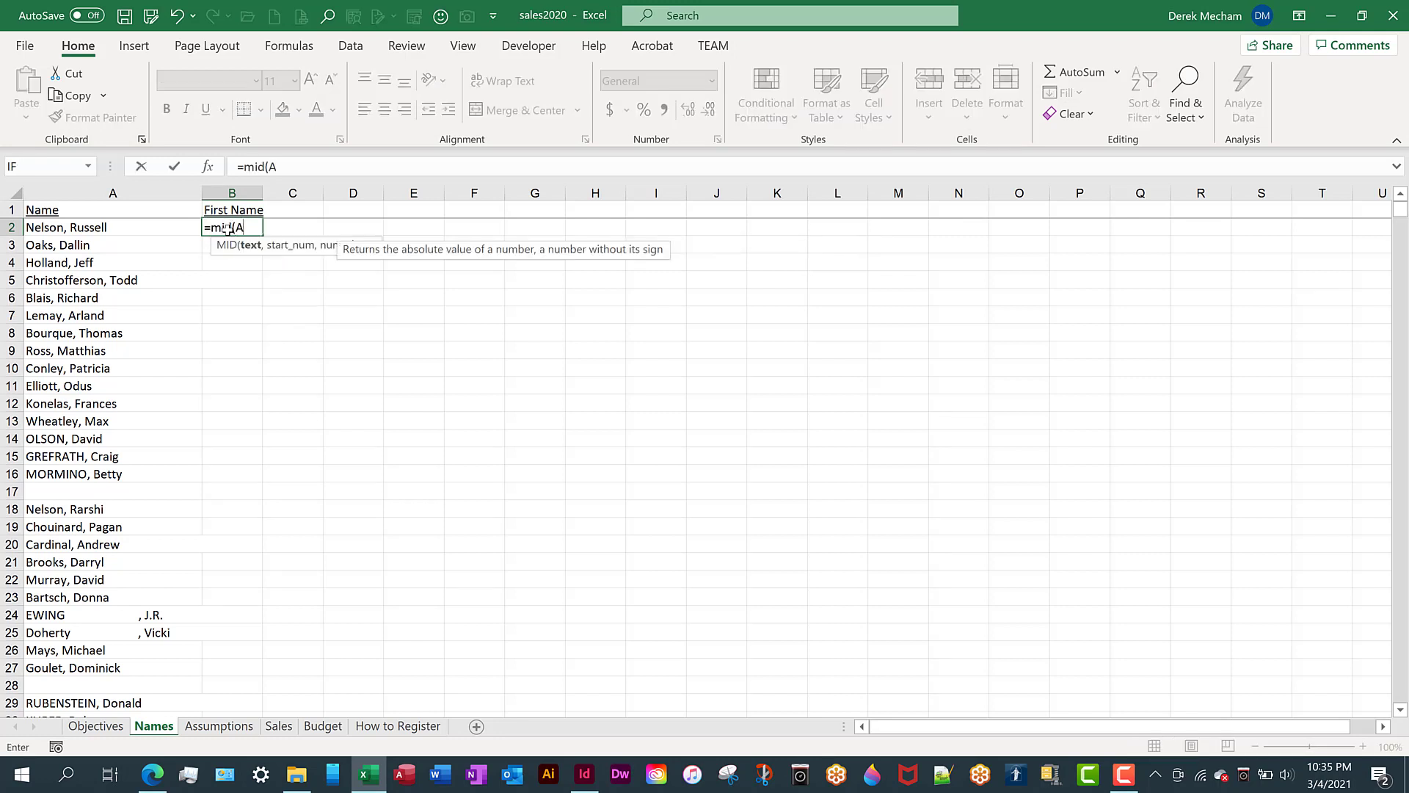
text(2,)
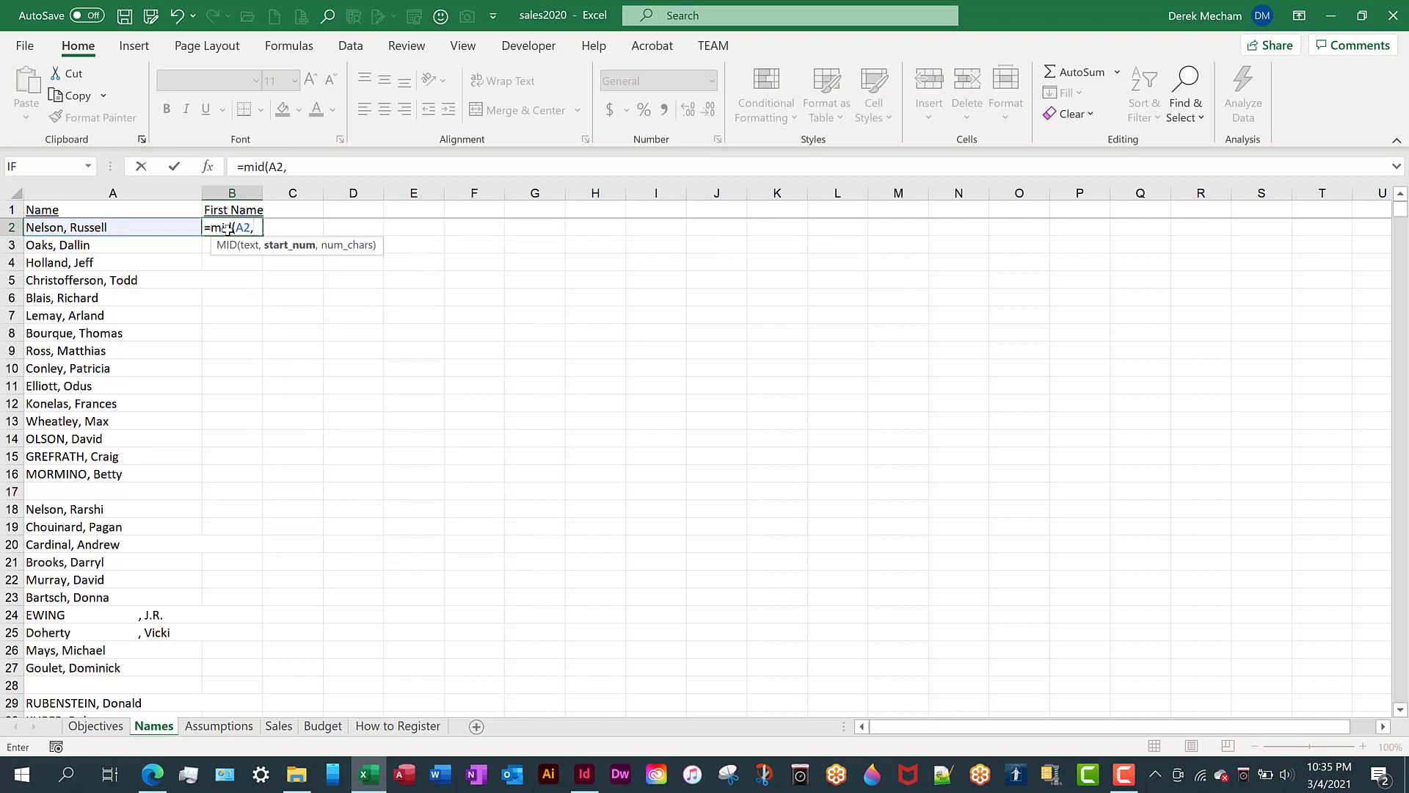
text(FIND()
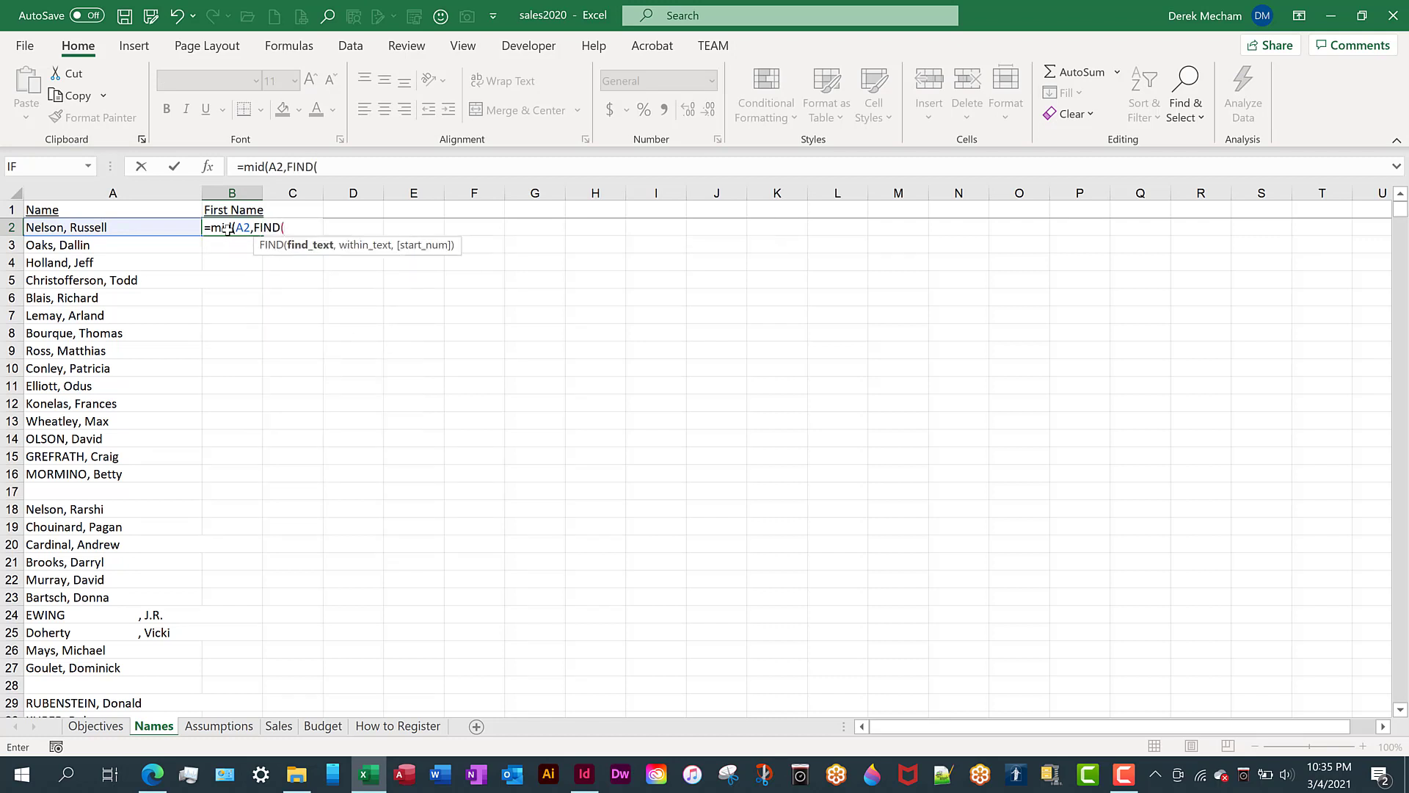
text(")
text(, ",)
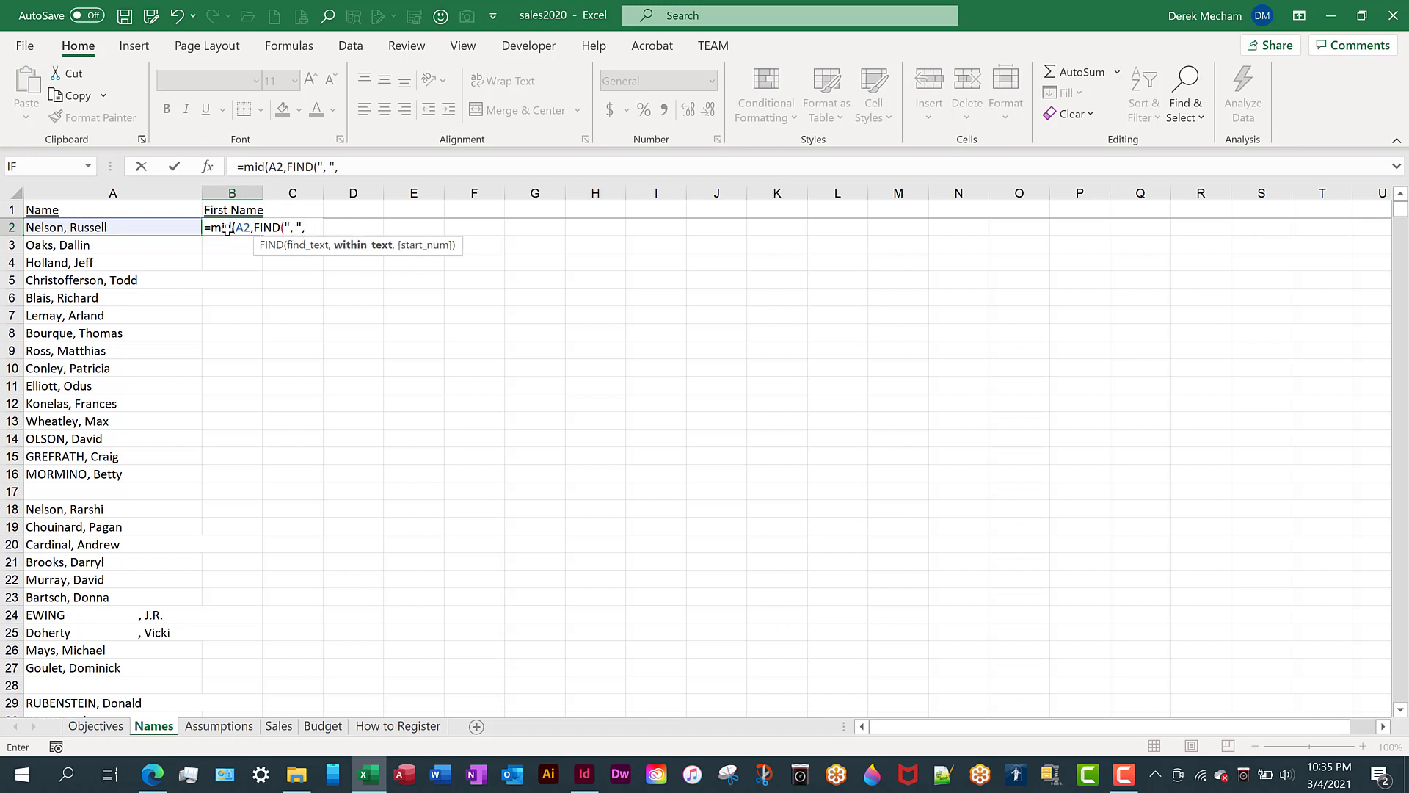
text(A)
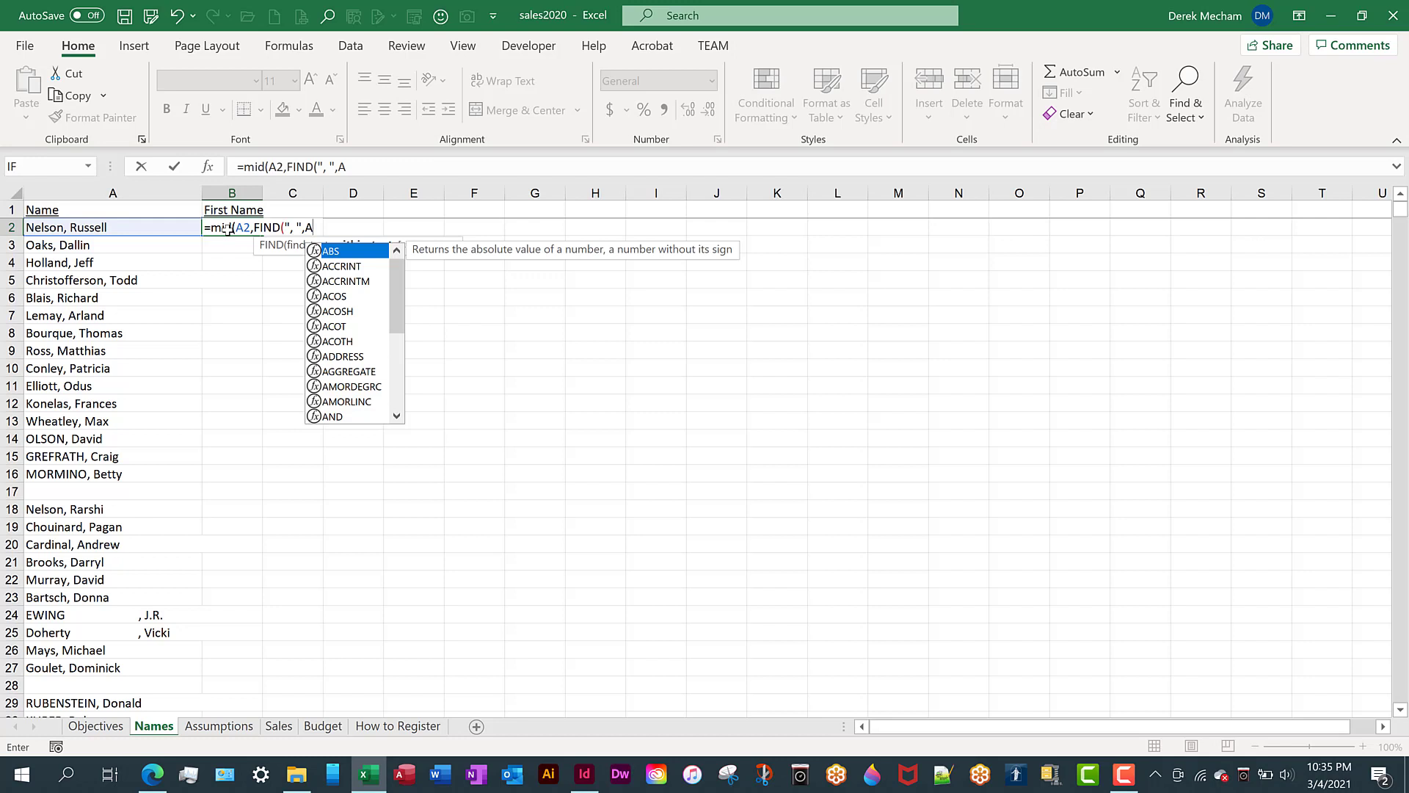
text(2))
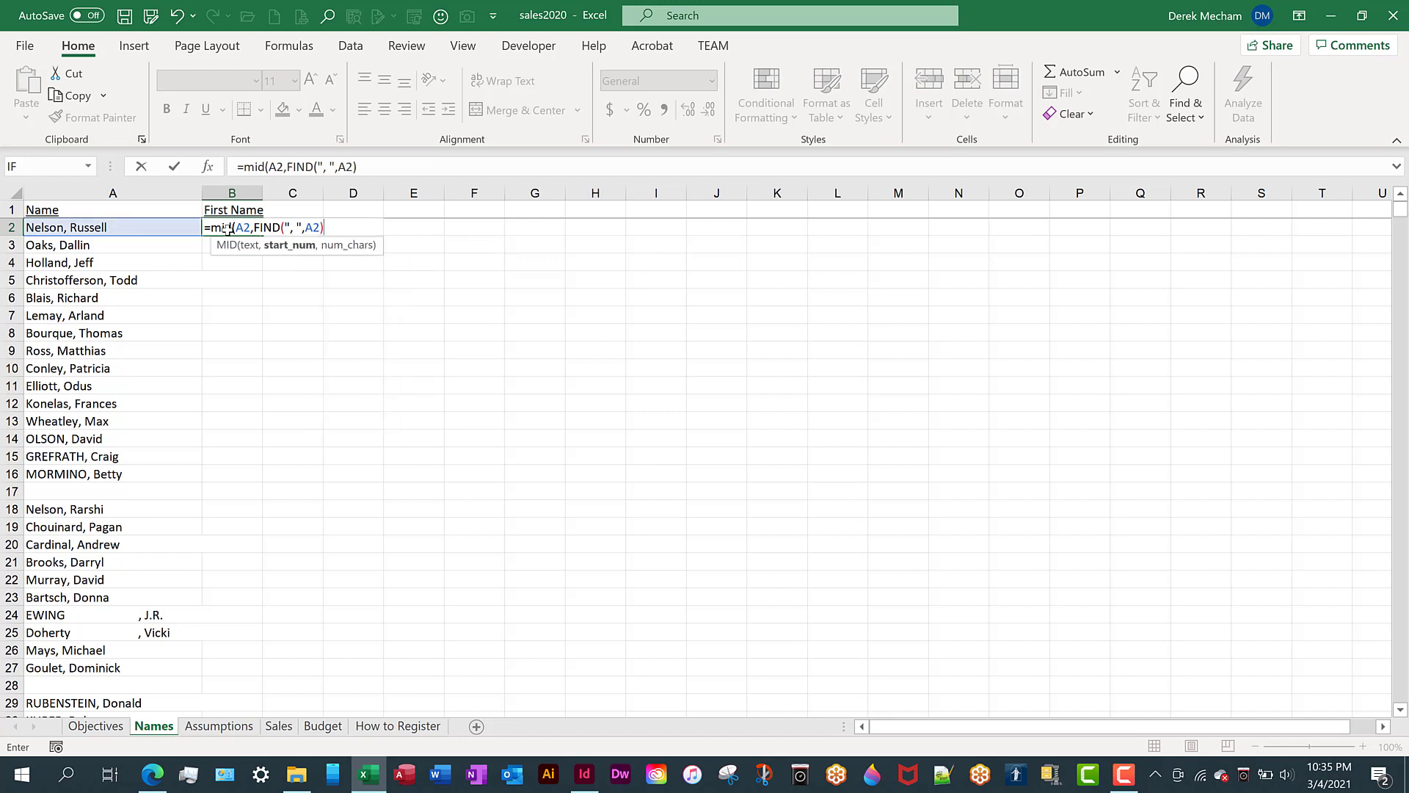
text(+2,100)
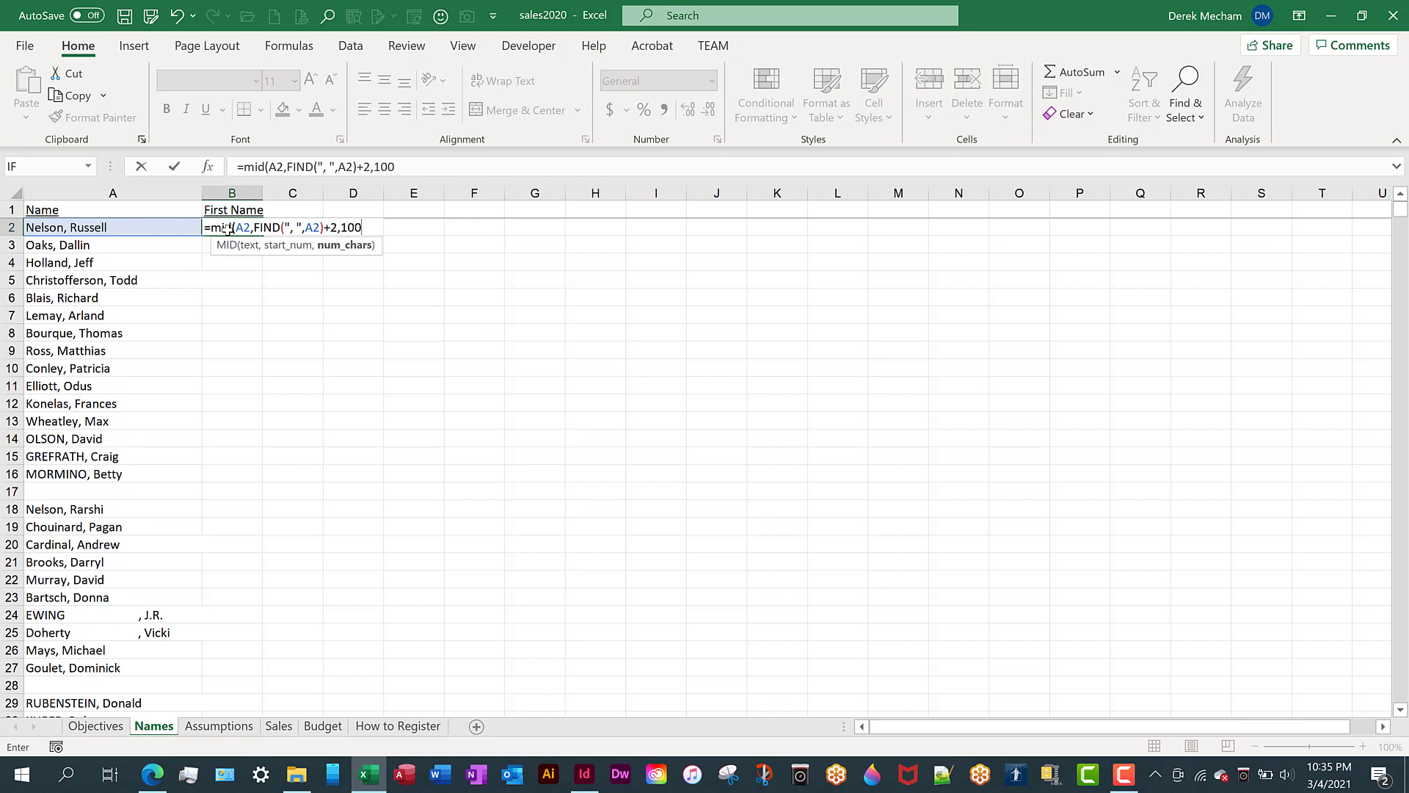
text())
key(ctrl+Return)
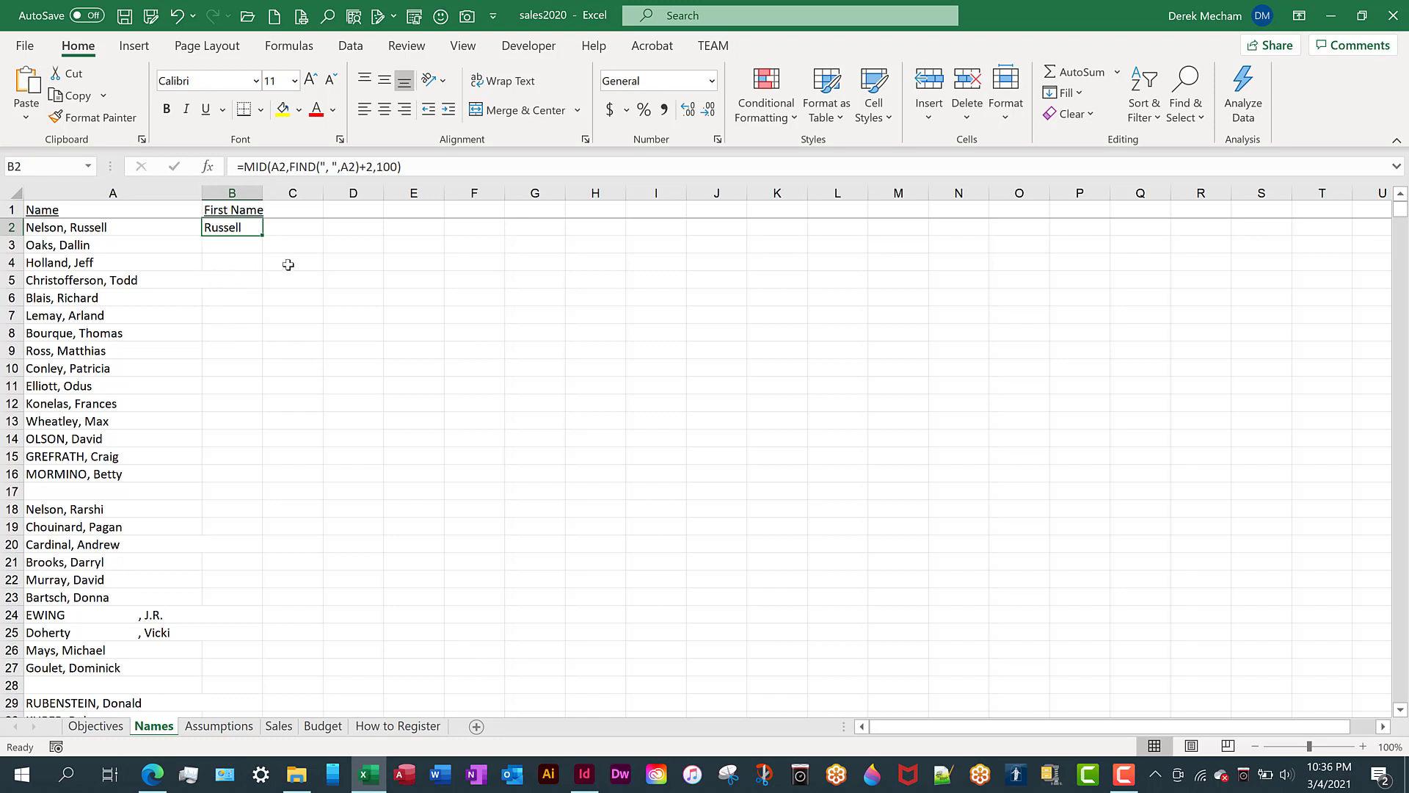
Step: Inspect the contents of cell A2 for trailing spaces after the name, without editing it
click(170, 228)
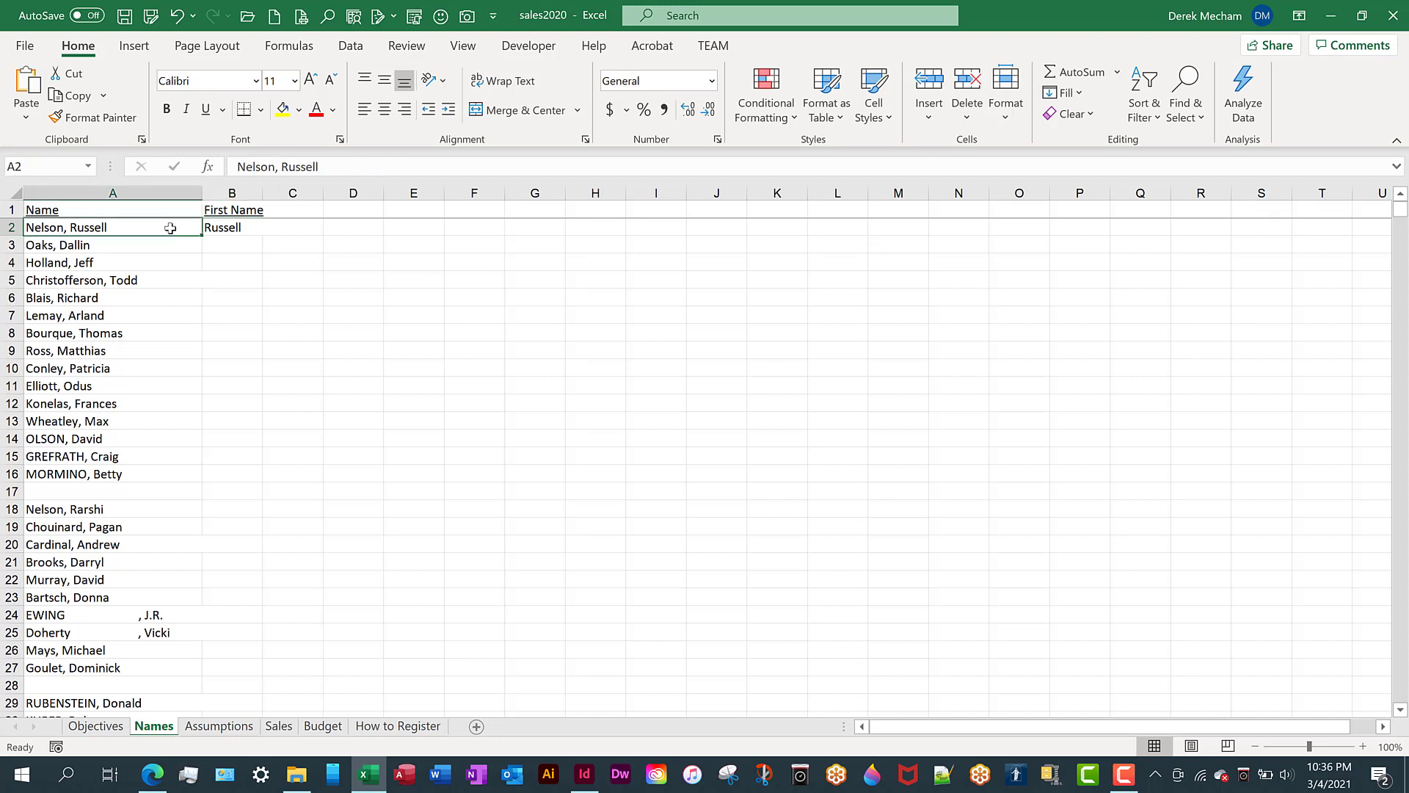
click(421, 168)
drag(396, 167, 317, 164)
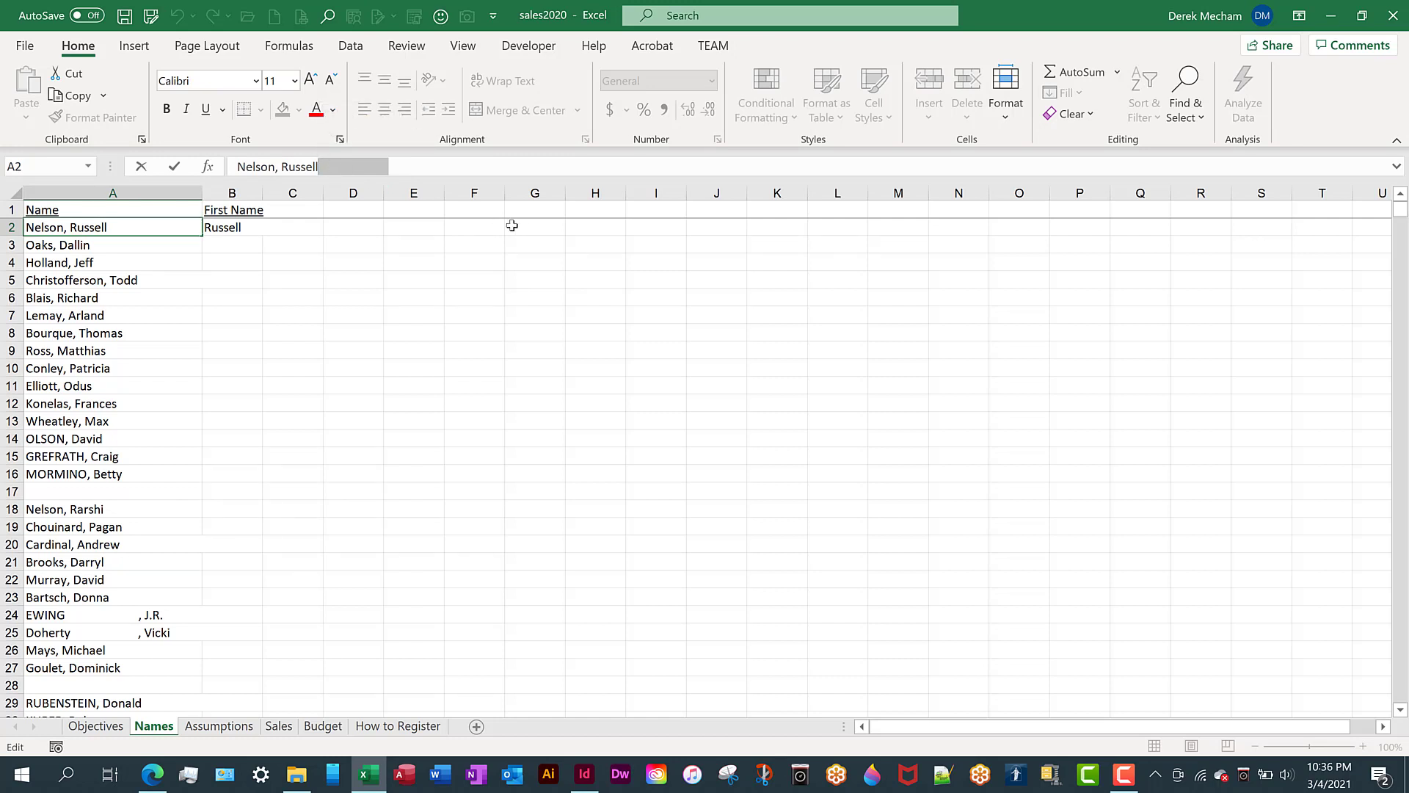
key(Escape)
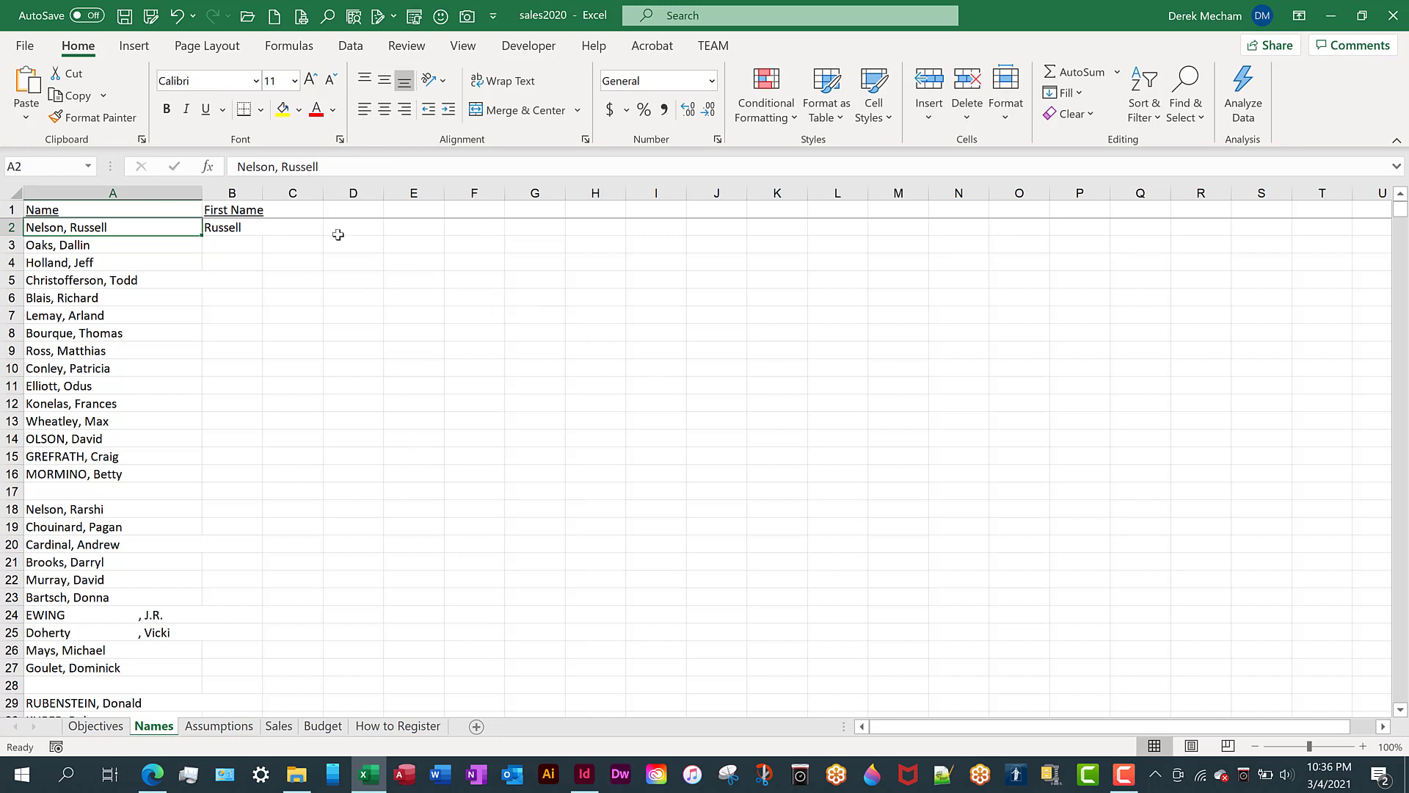
Step: Enter =LEN(B2) in cell C2 to count the characters of the extracted first name
click(305, 231)
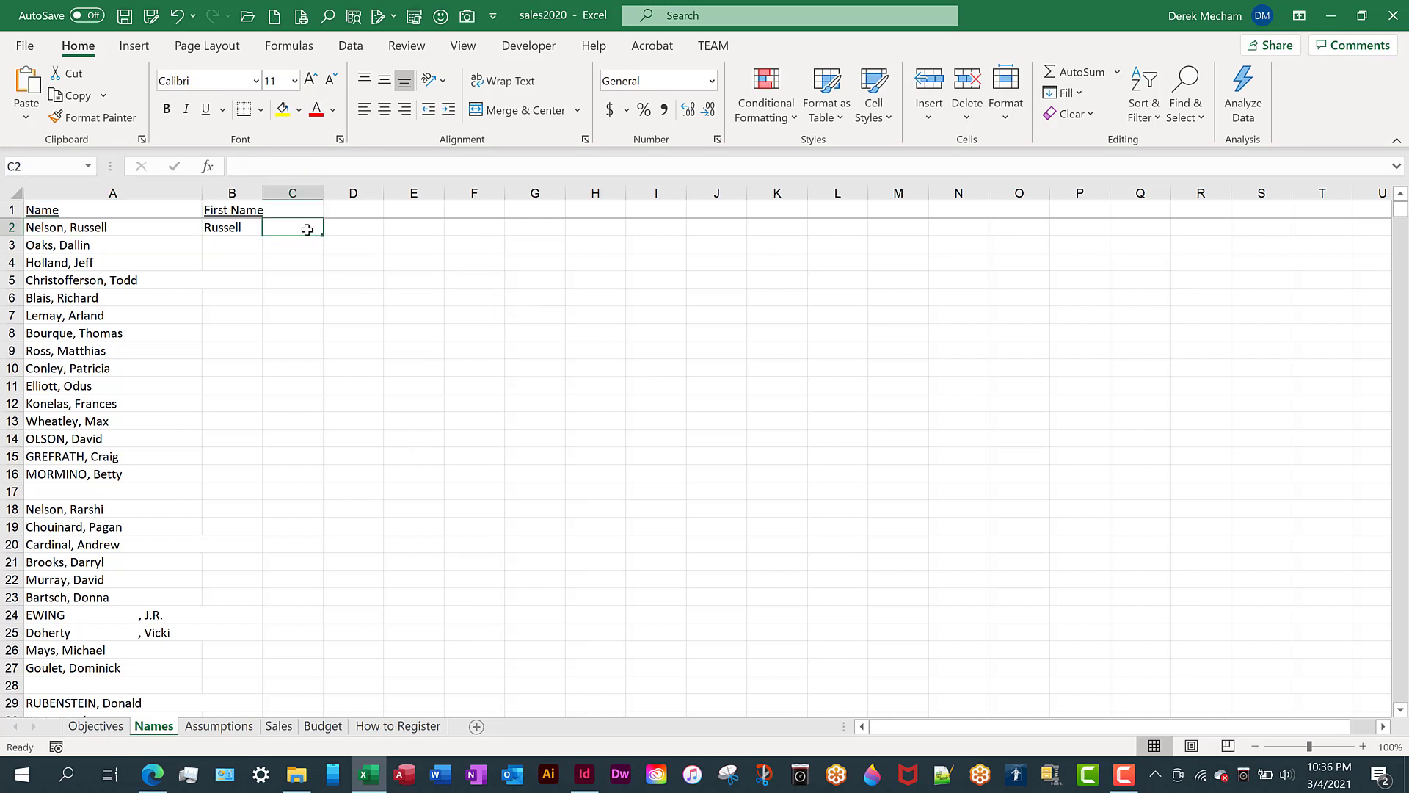
text(=len()
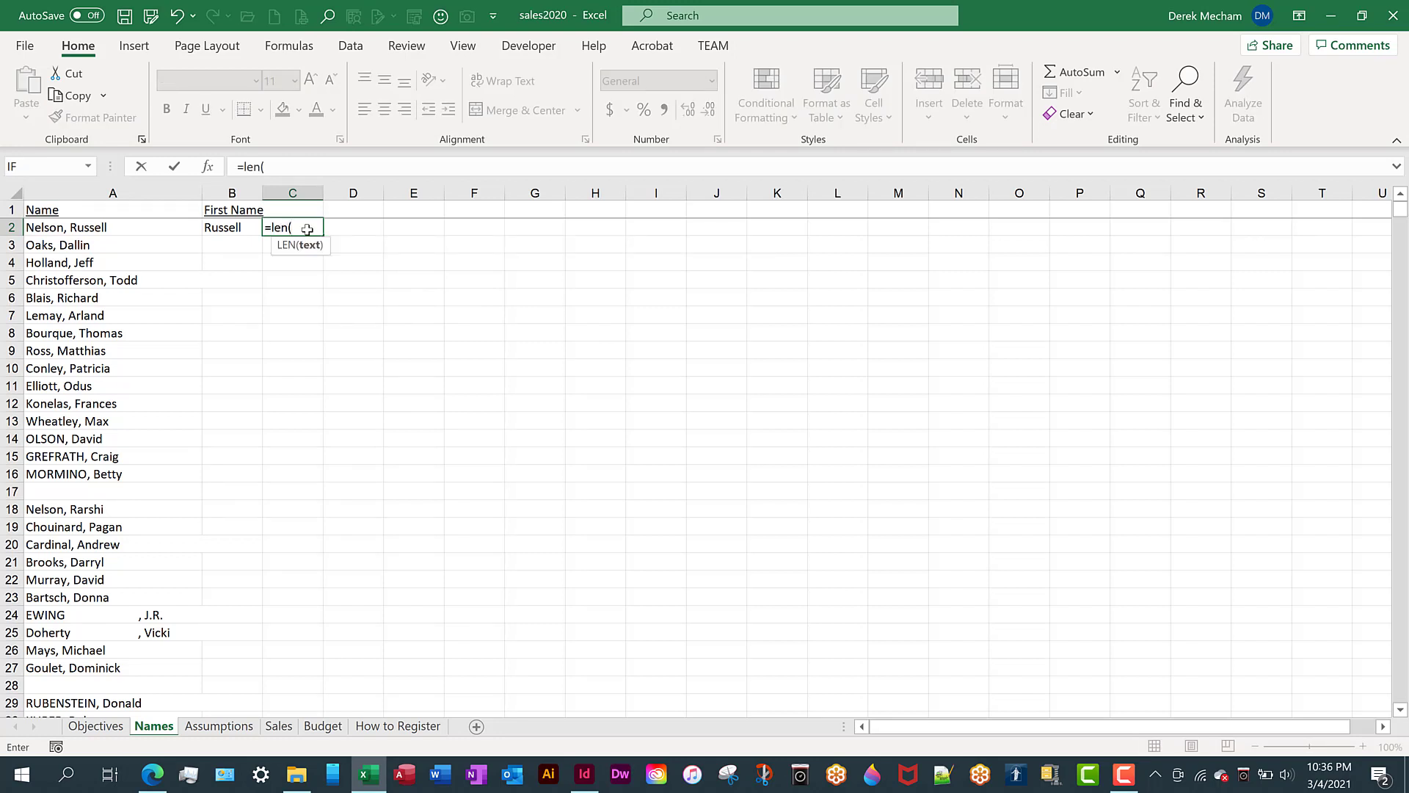
key(Left)
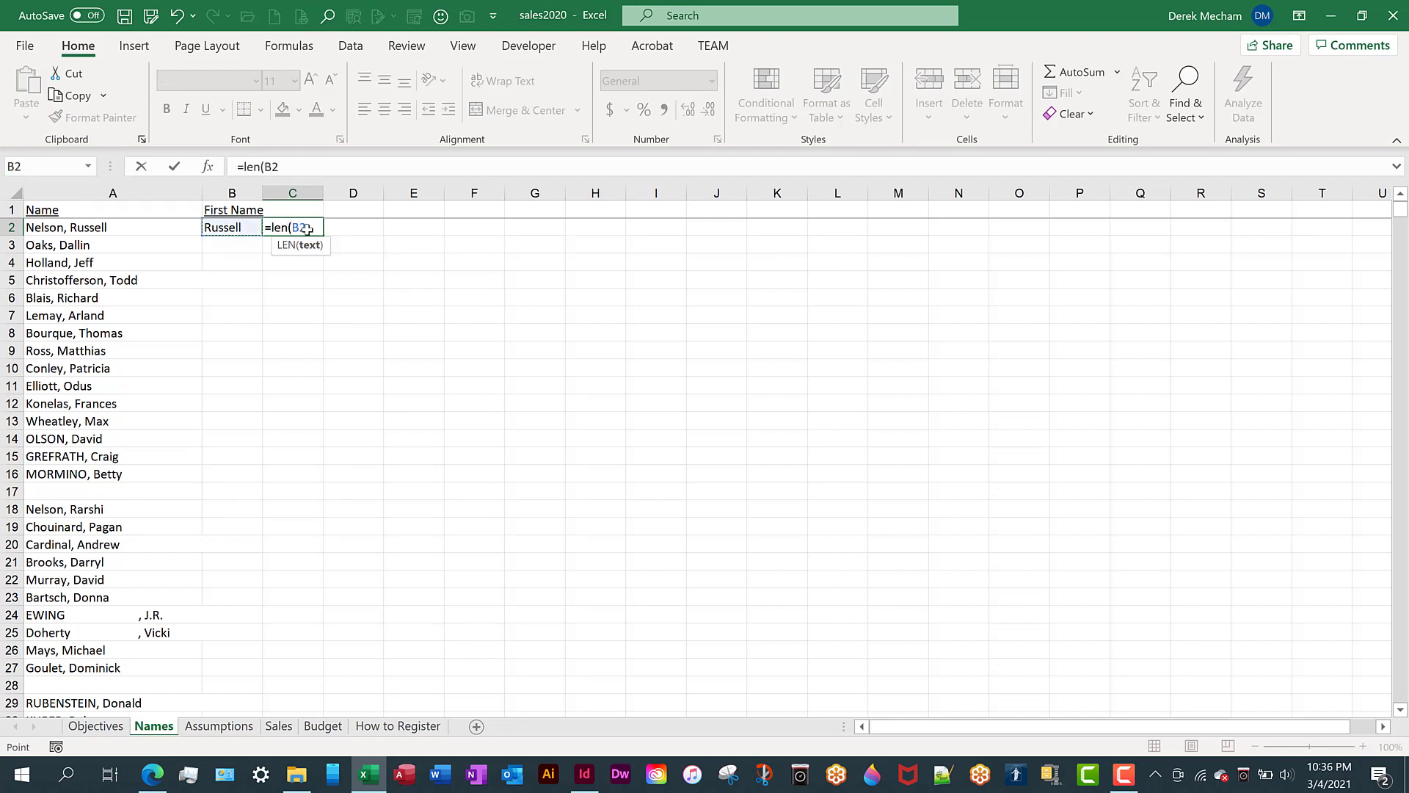
text())
key(ctrl+Return)
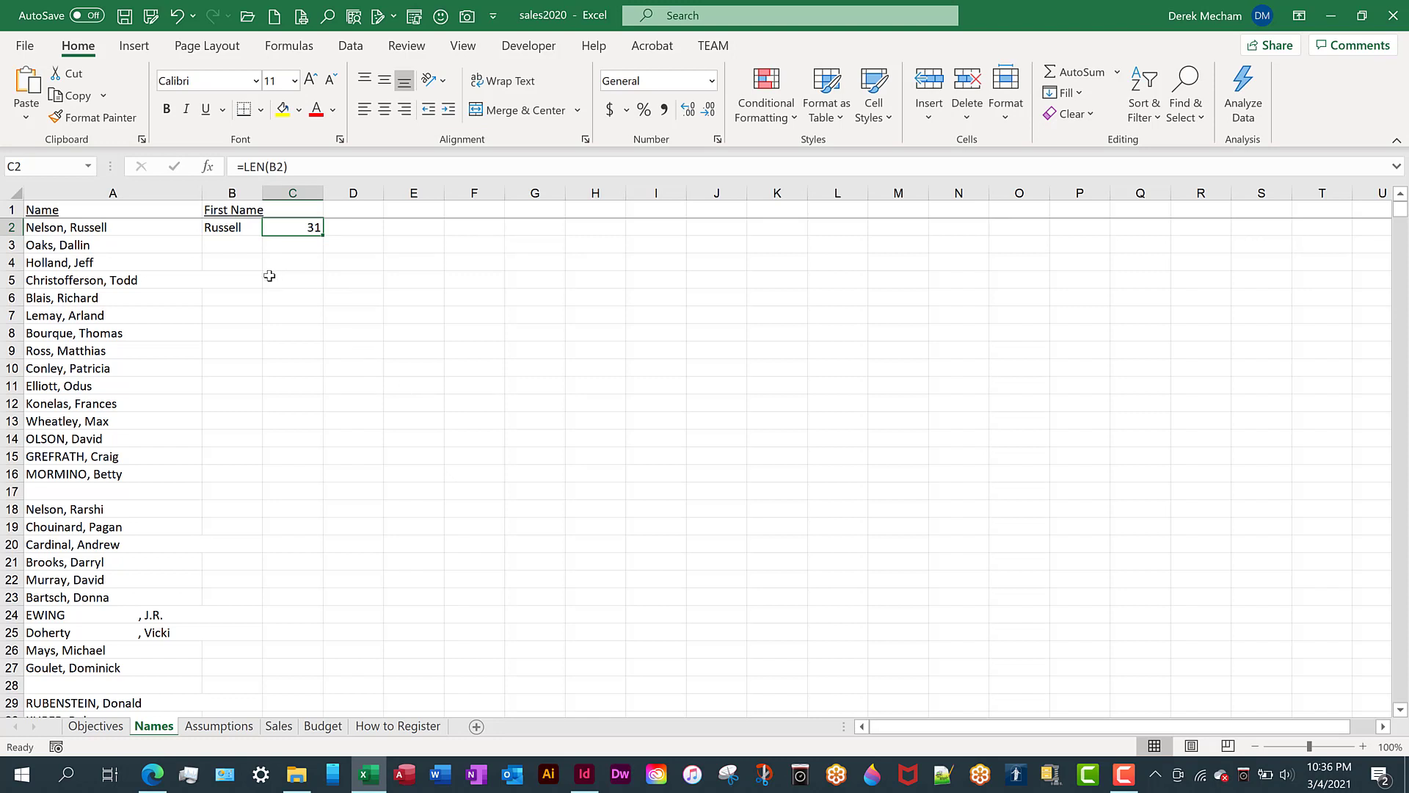
Step: Wrap the B2 formula in TRIM so it reads =TRIM(MID(A2,FIND(", ",A2)+2,100))
click(241, 229)
click(247, 167)
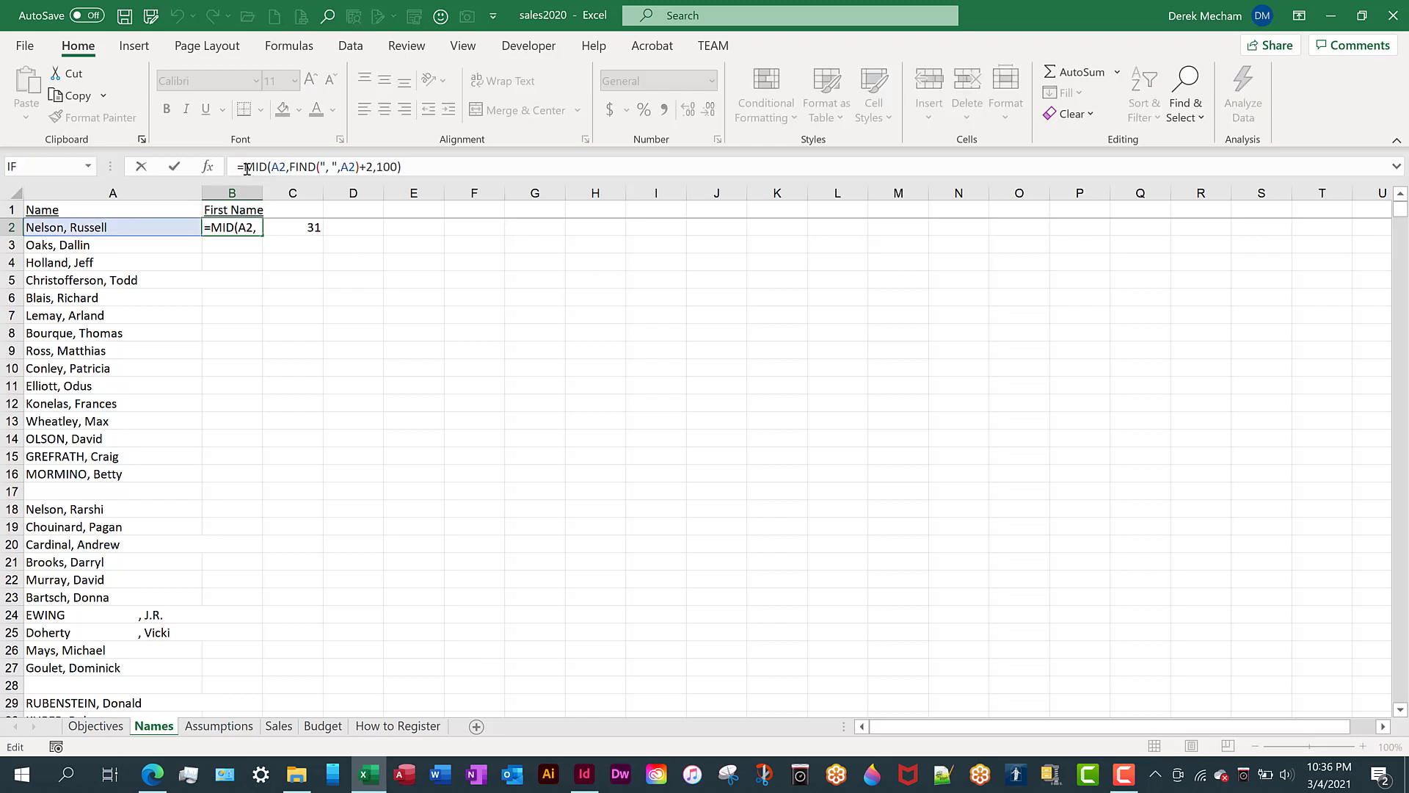
text(TRIM()
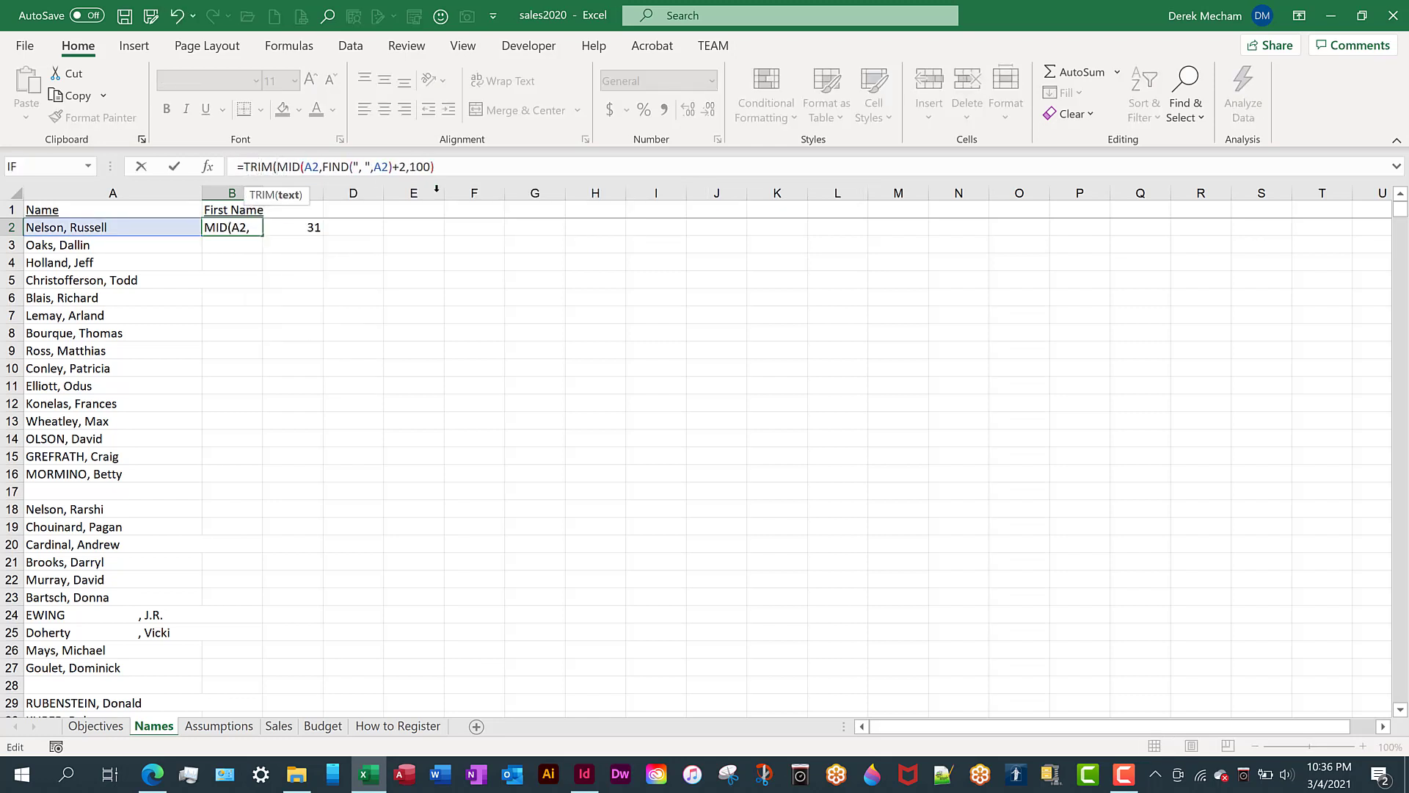
click(462, 167)
text()))
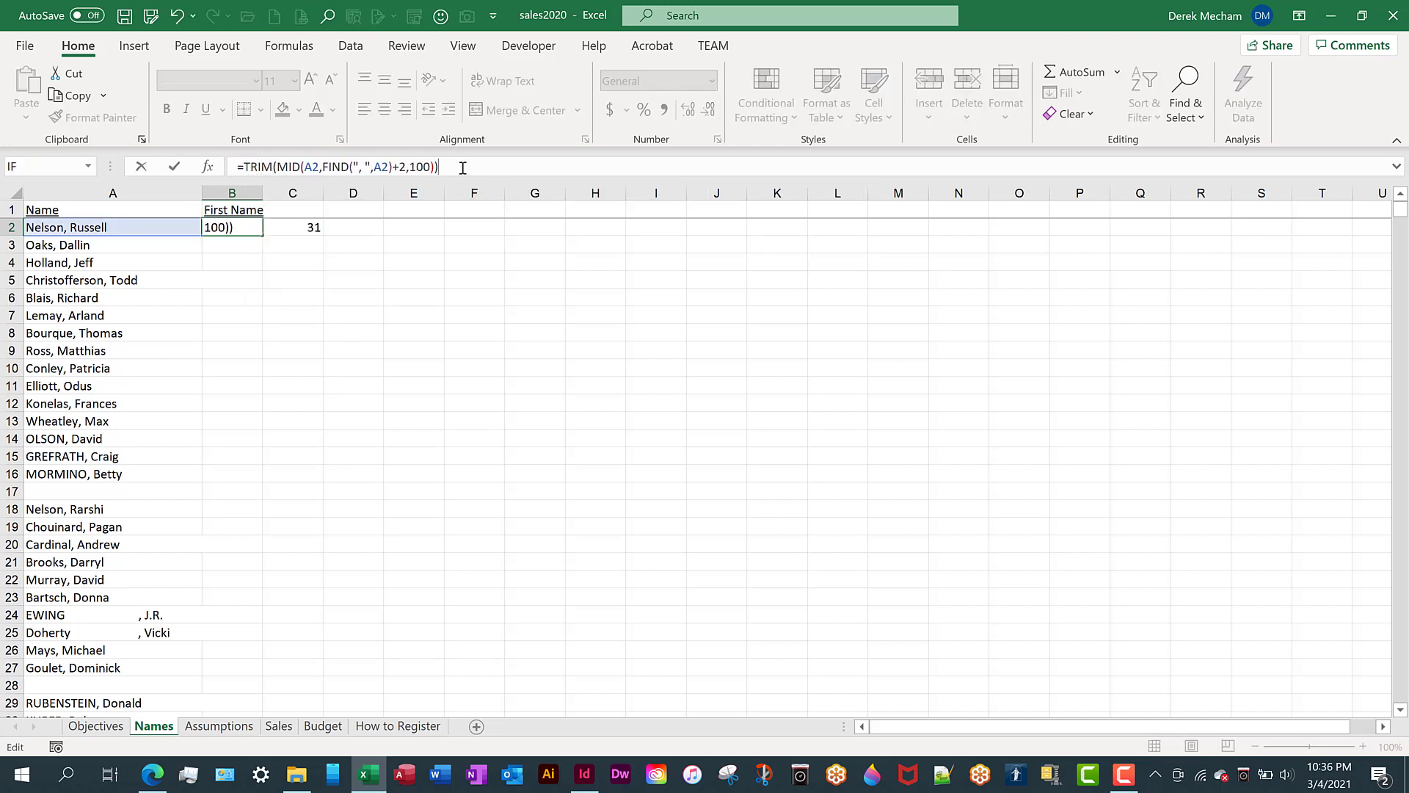
key(ctrl+Return)
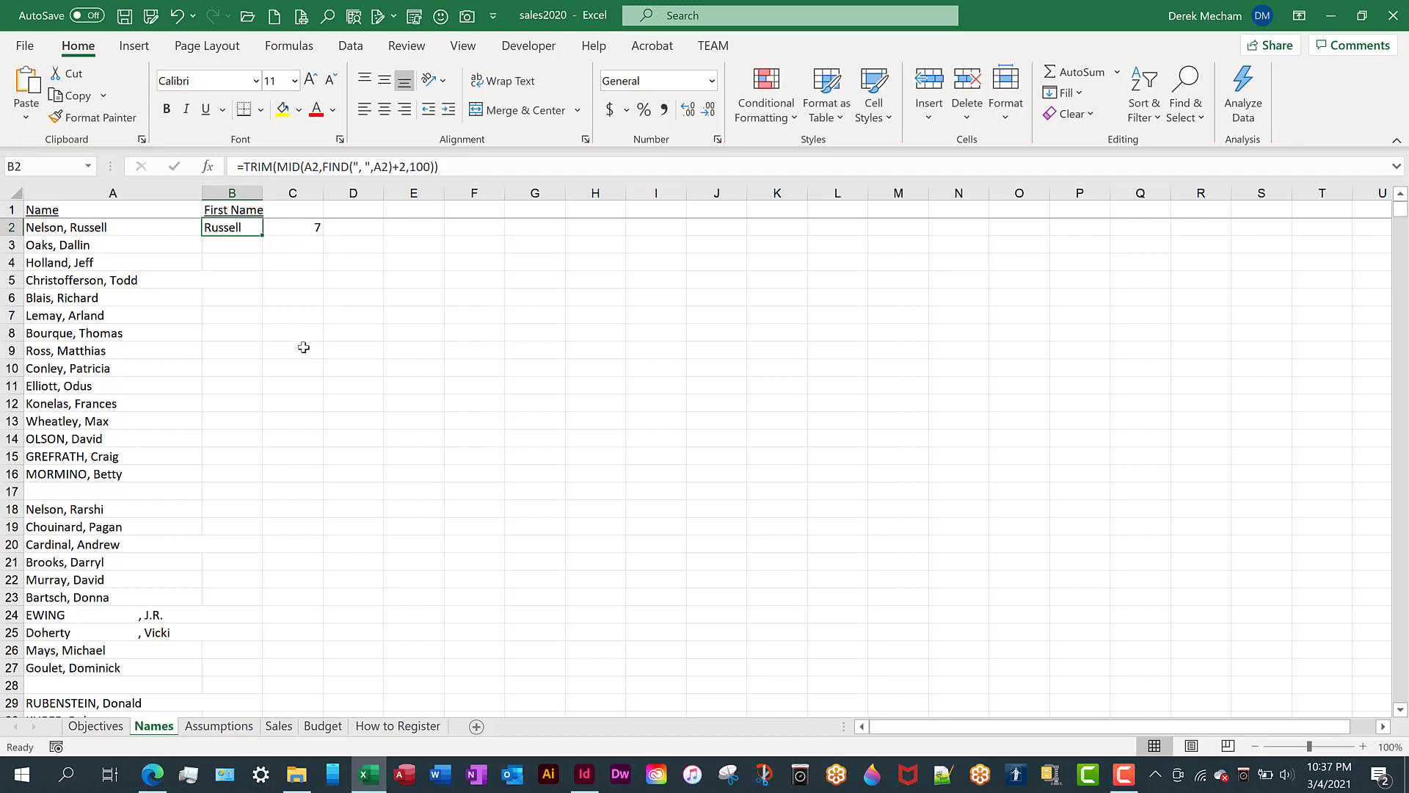
Step: Try to fill the B2 formula down the First Name column, extending it past blank row 17 to row 27
double_click(263, 236)
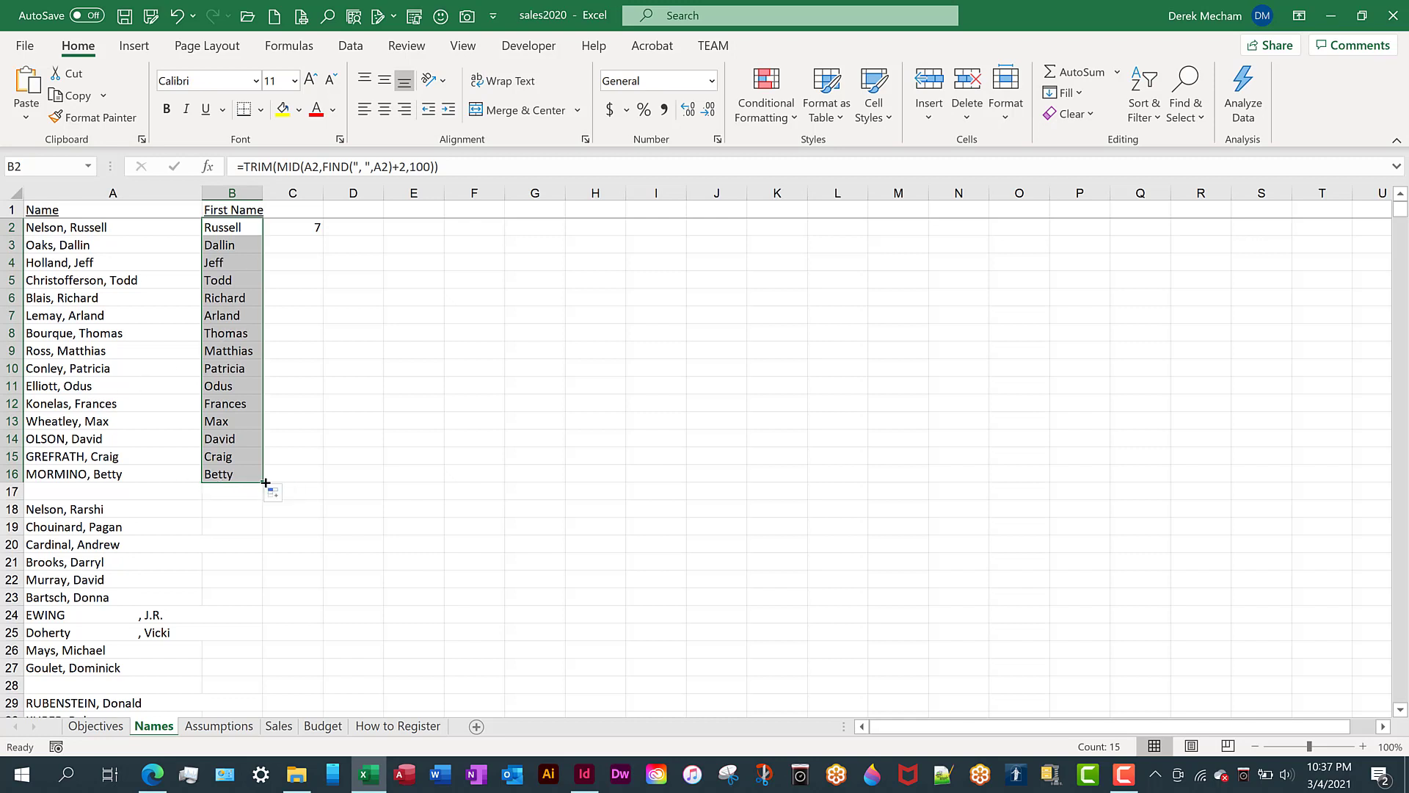
drag(262, 482, 262, 520)
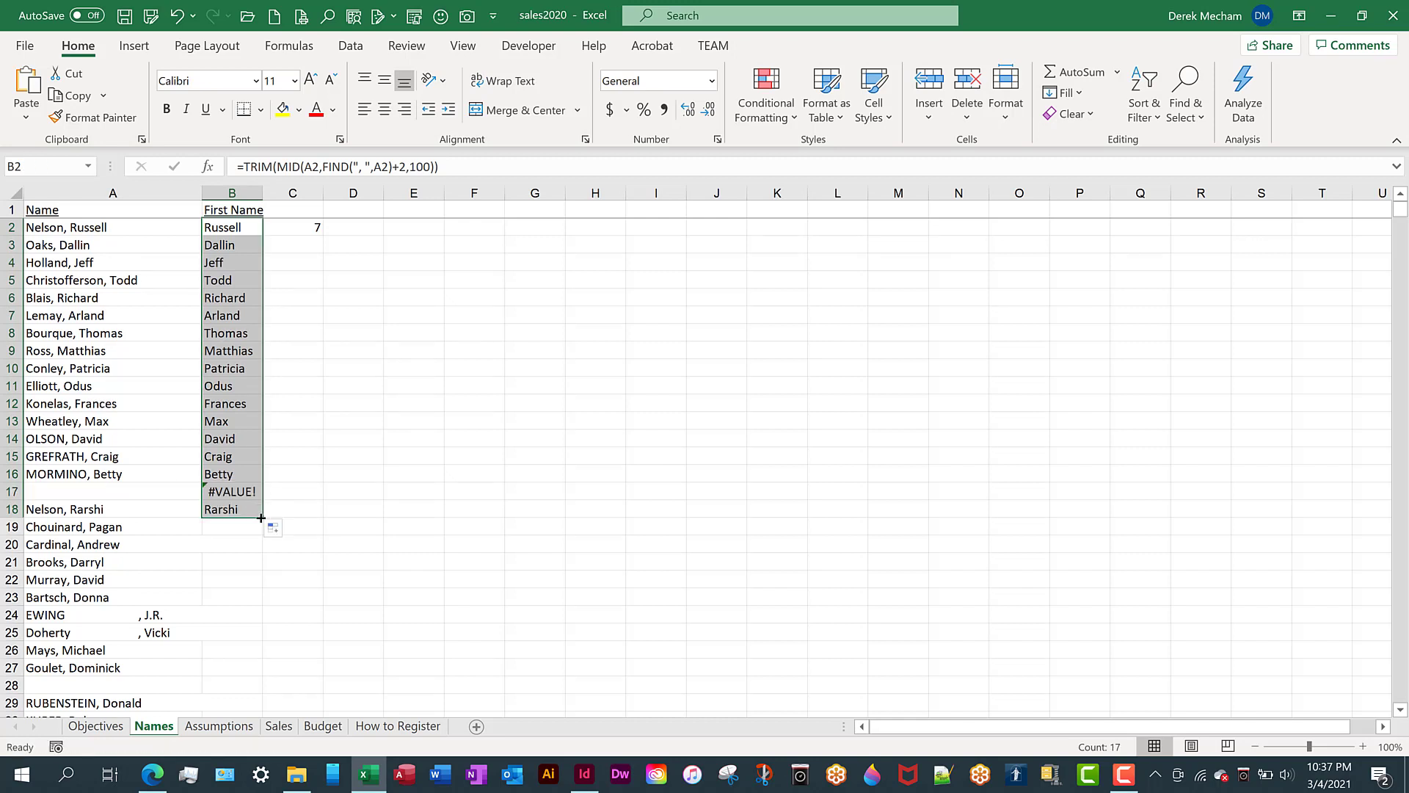
double_click(262, 518)
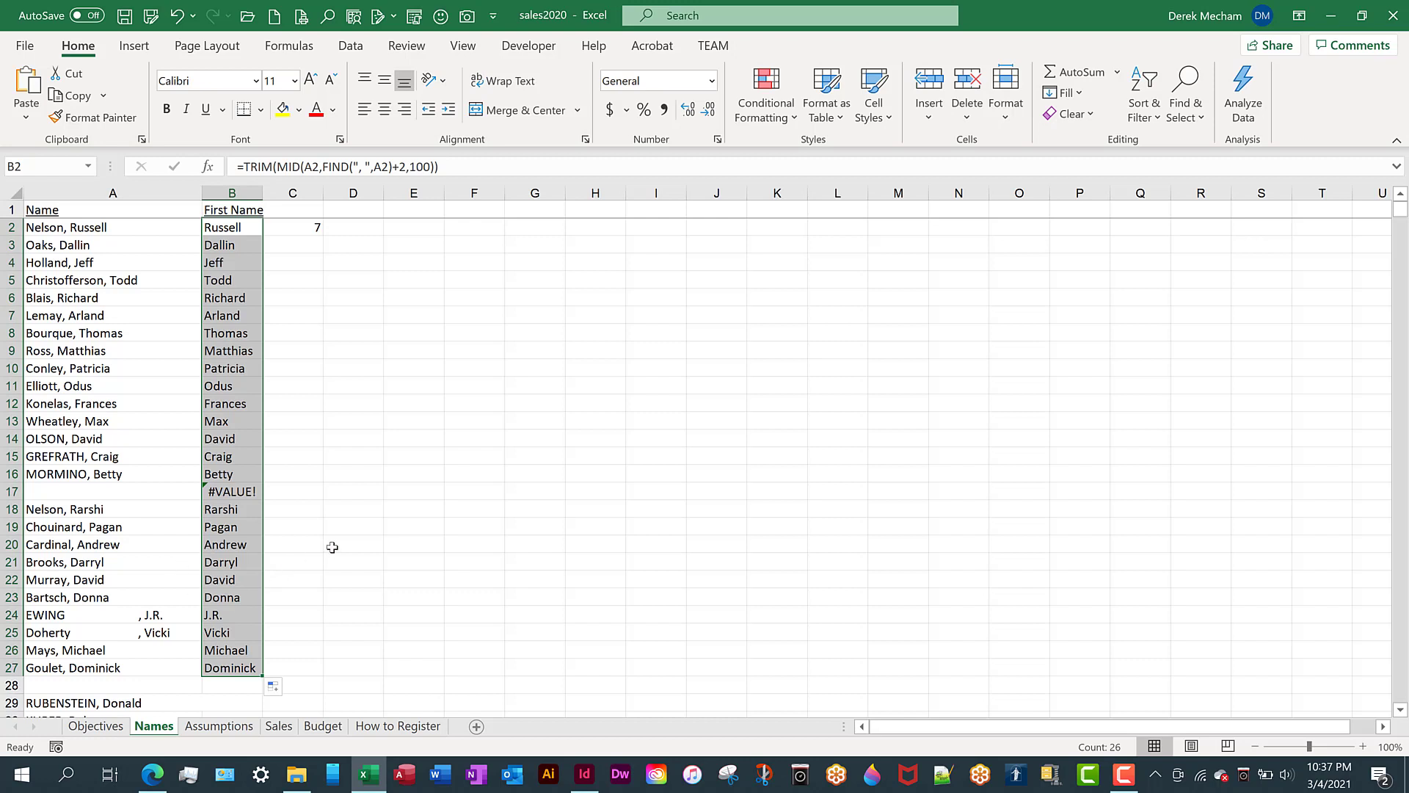
Step: Undo the three fills so that only B2 holds the first-name formula
key(ctrl+z)
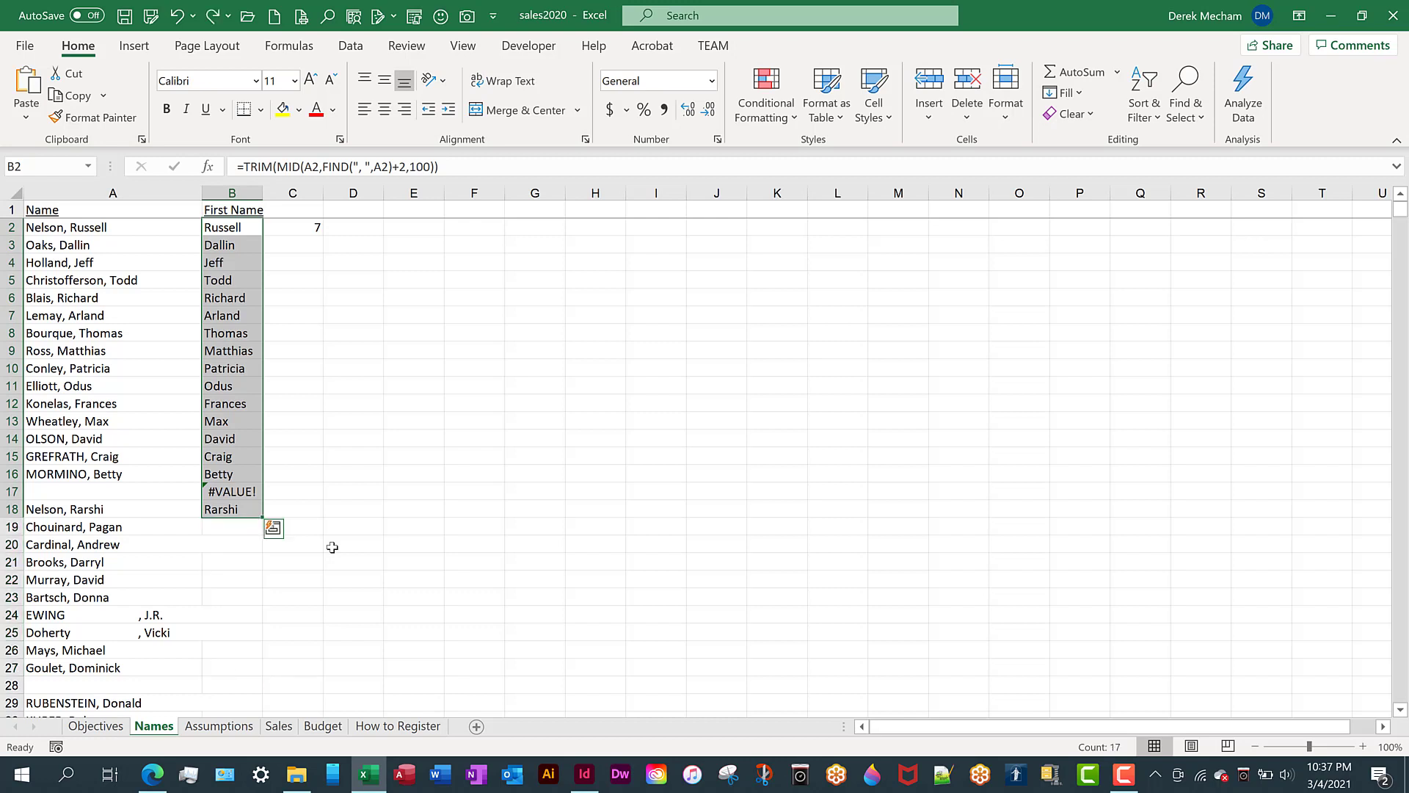
key(ctrl+z)
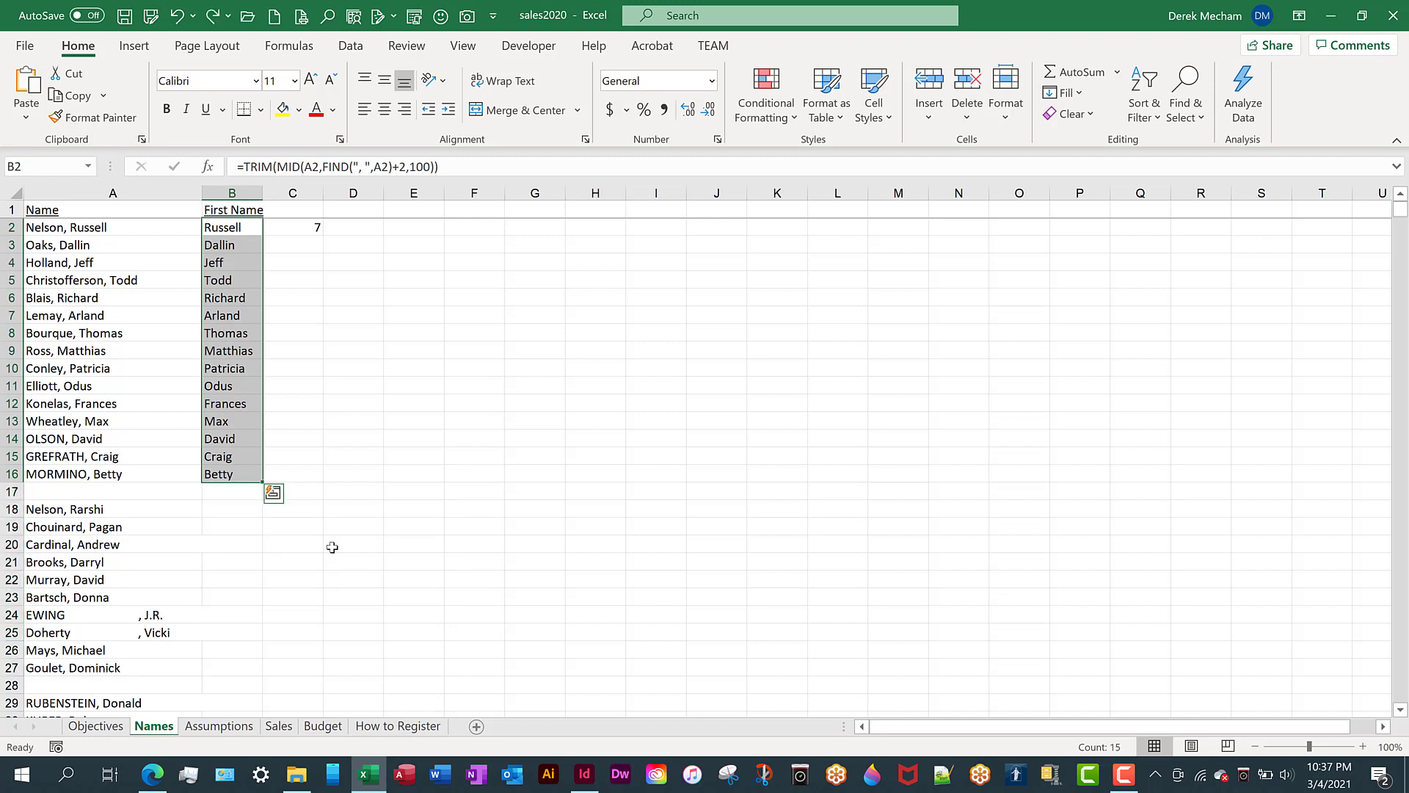
key(ctrl+z)
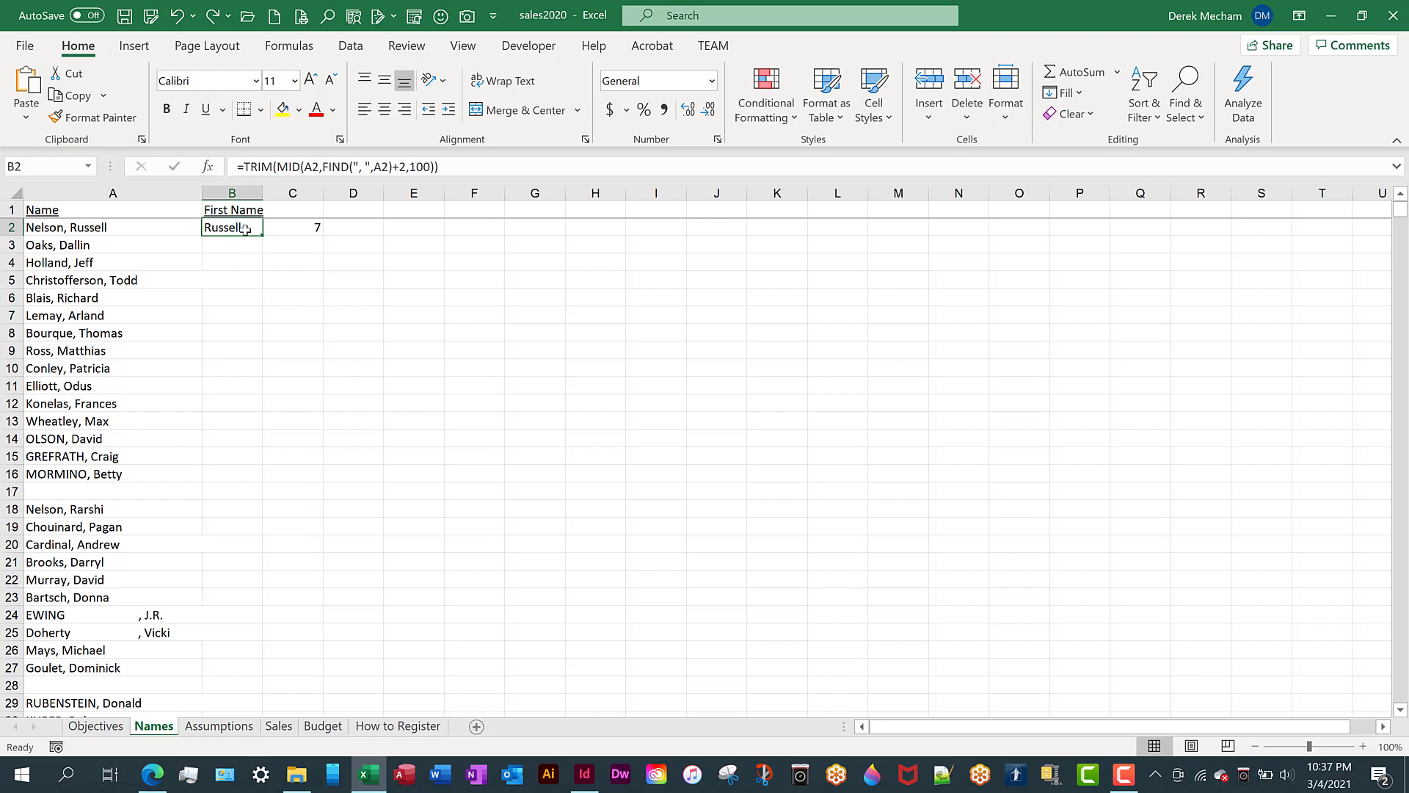
Step: Select the First Name column from B2 down to row 1001 and fill the whole range with the B2 TRIM formula
key(ctrl+shift+End)
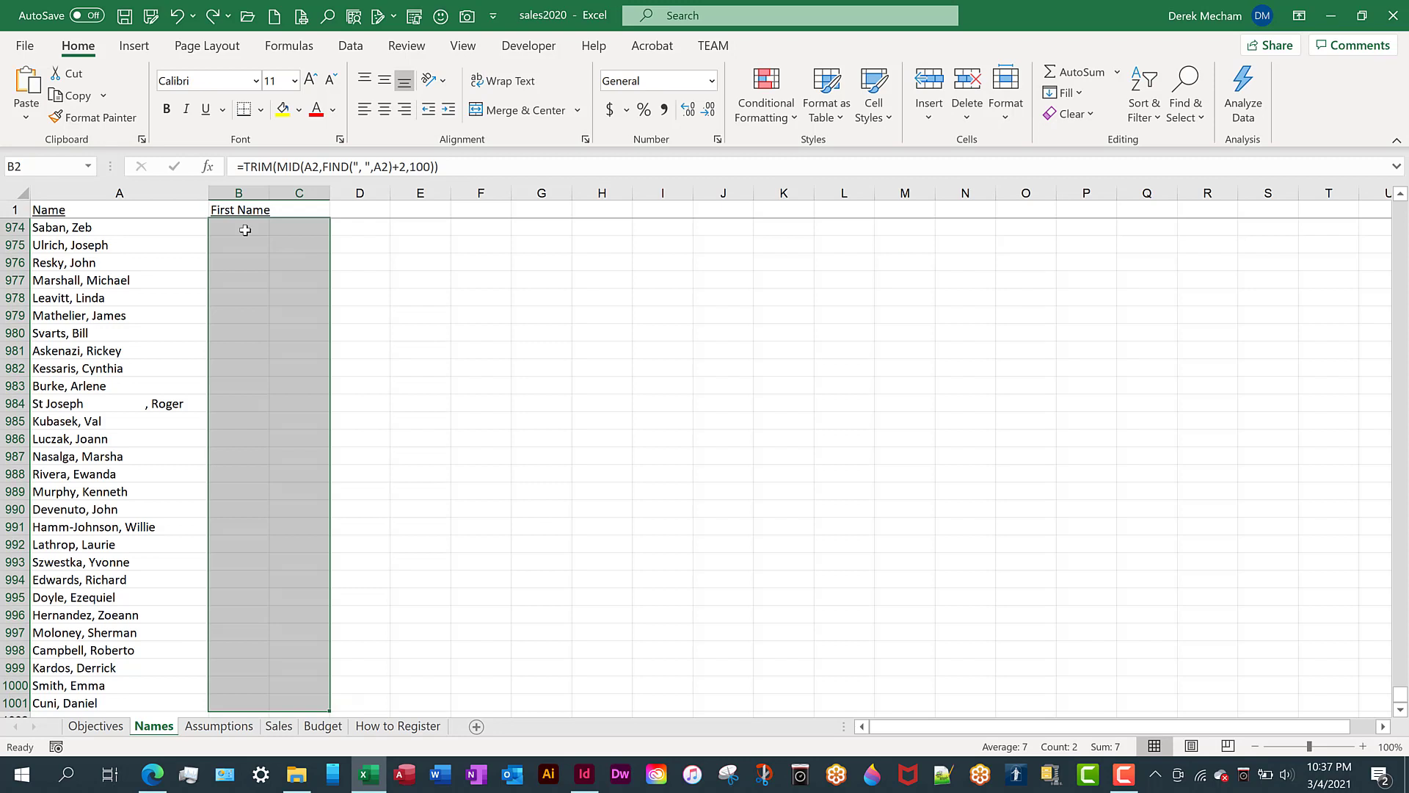
key(shift+Left)
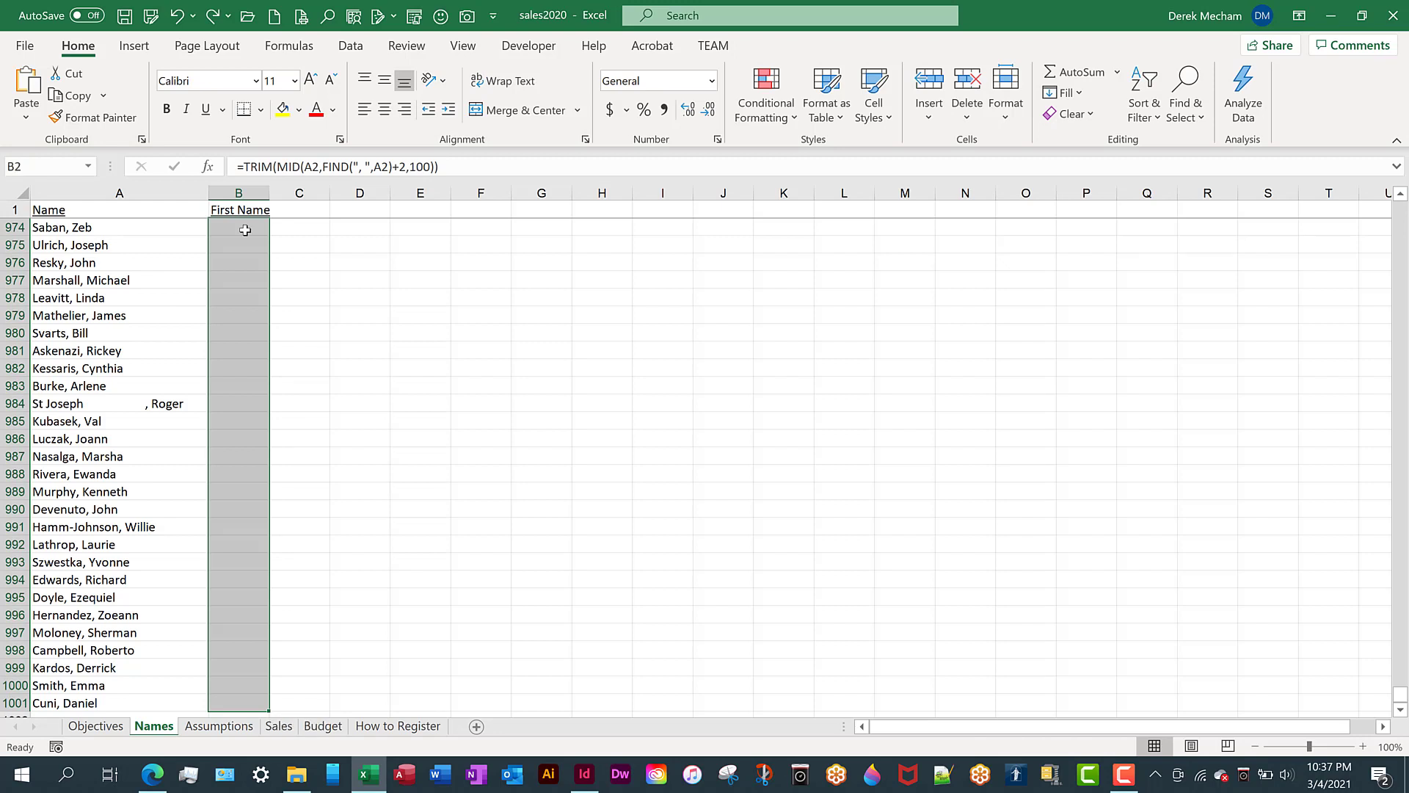
click(464, 167)
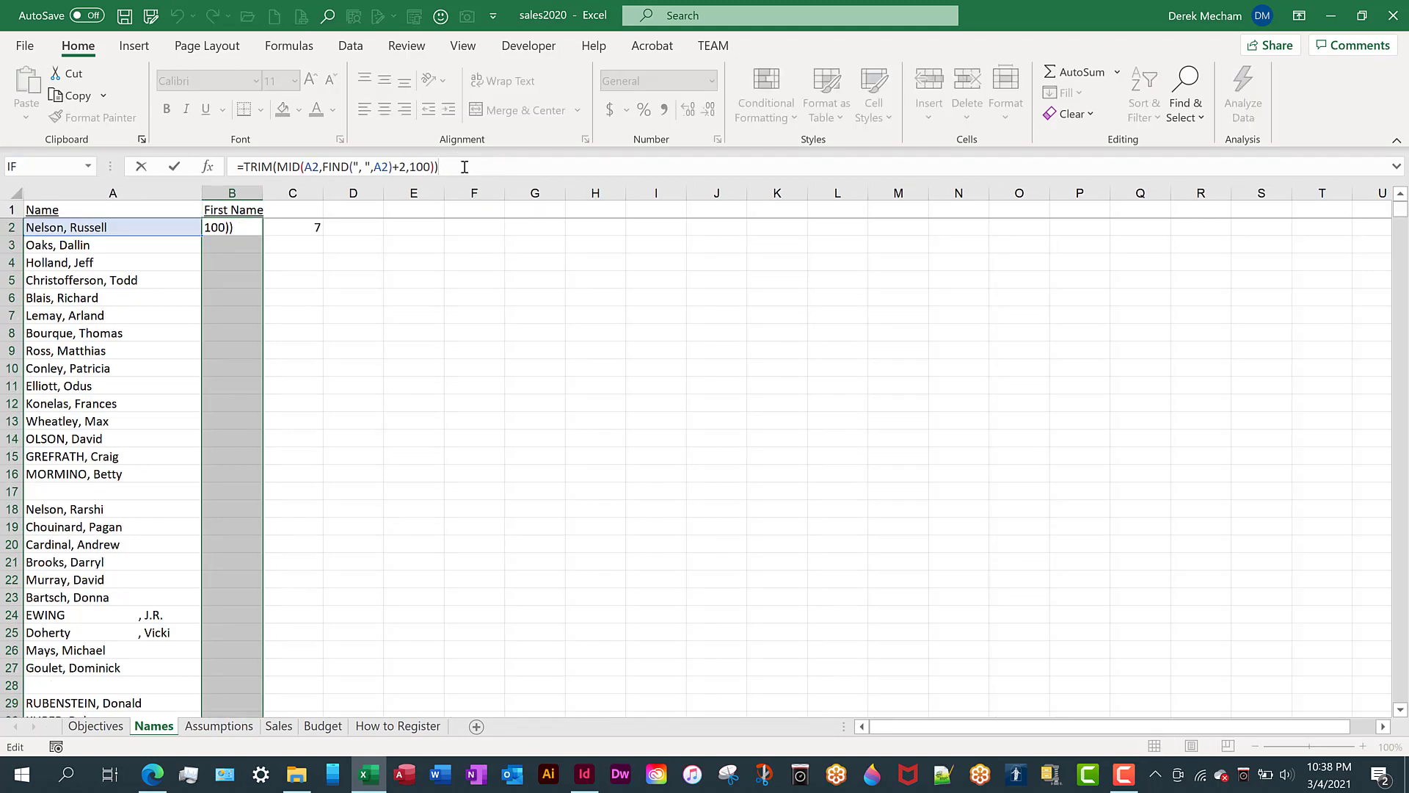
key(ctrl+Return)
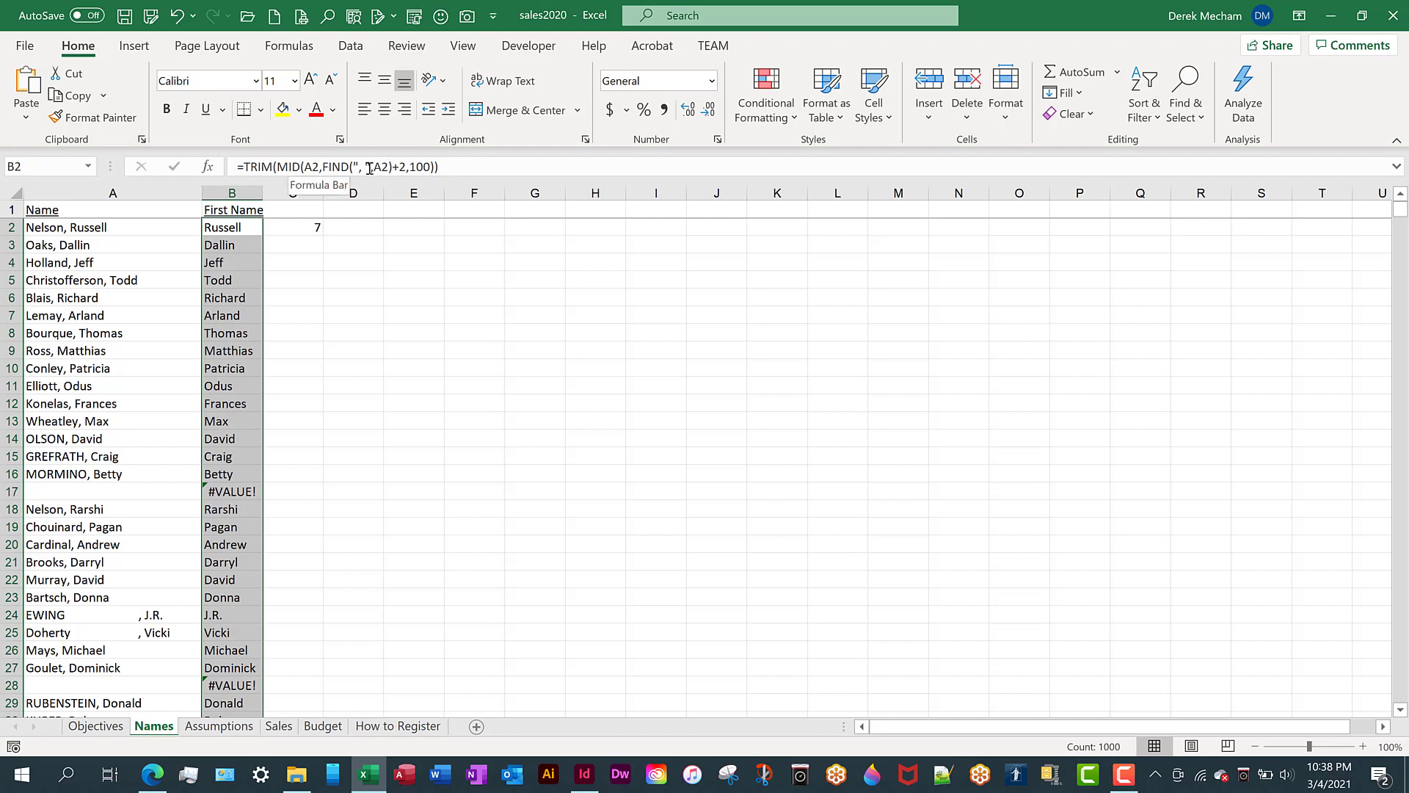
Step: Wrap the formula in IFERROR across the selected First Name range, reading =IFERROR(TRIM(MID(A2,FIND(", ",A2)+2,100)),"") in B2
click(248, 168)
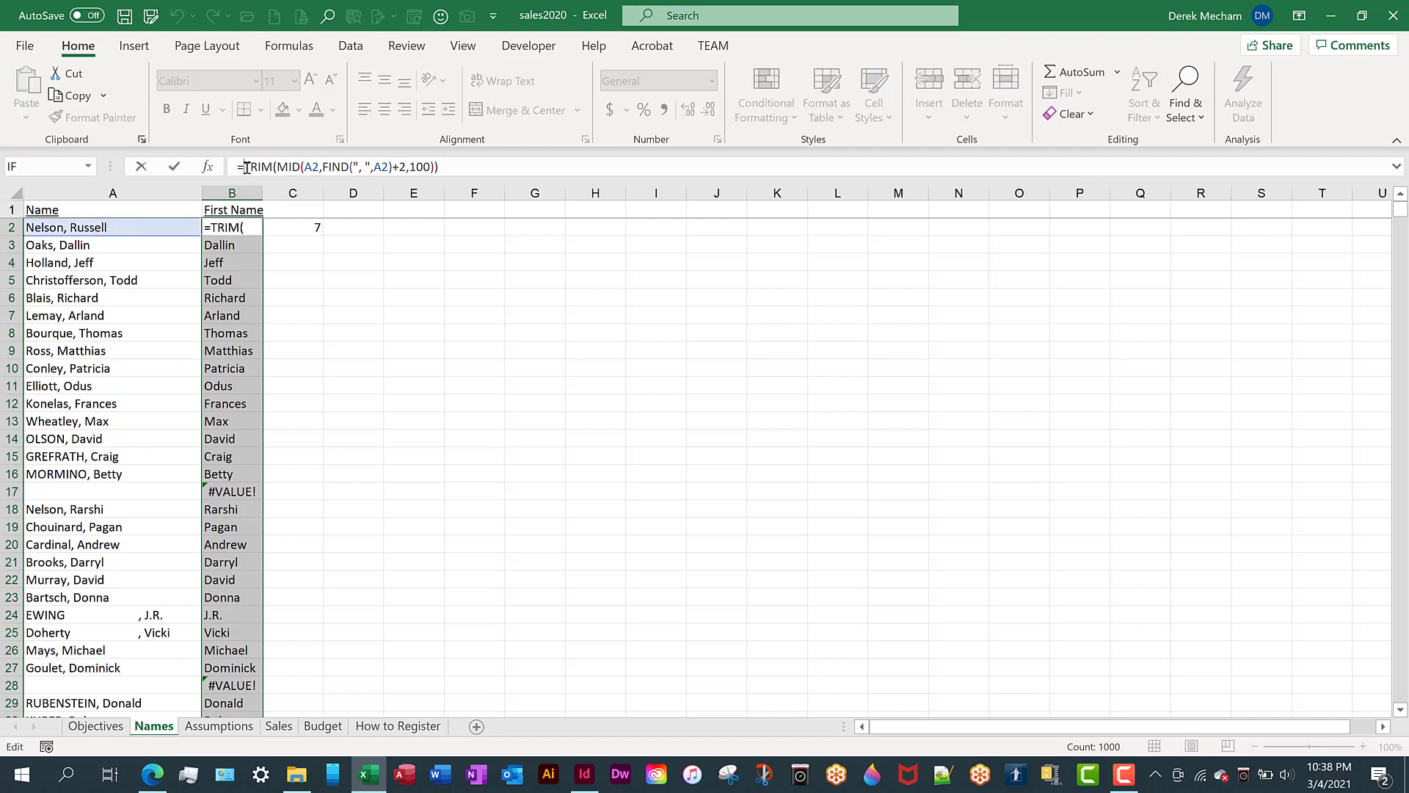
text(IFERROR)
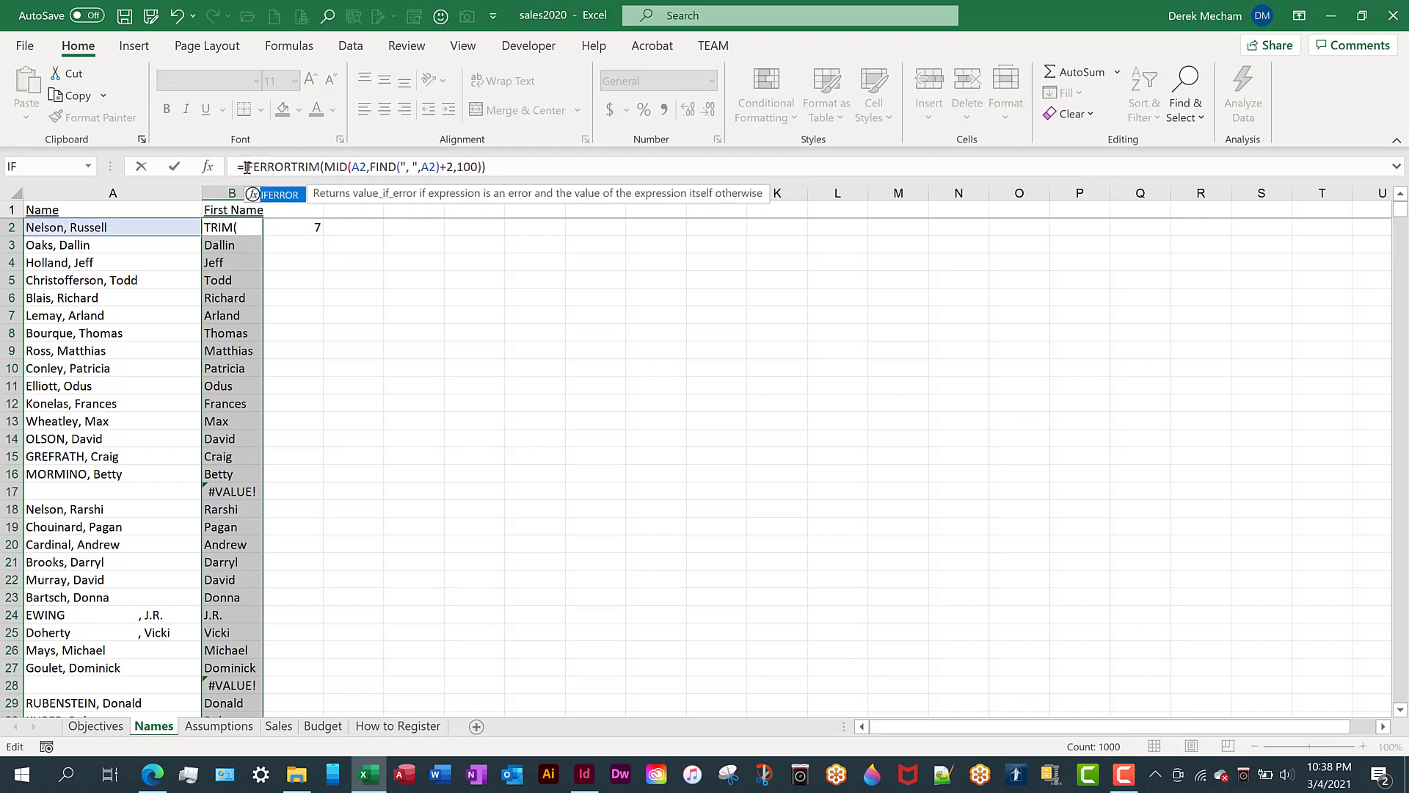
text(()
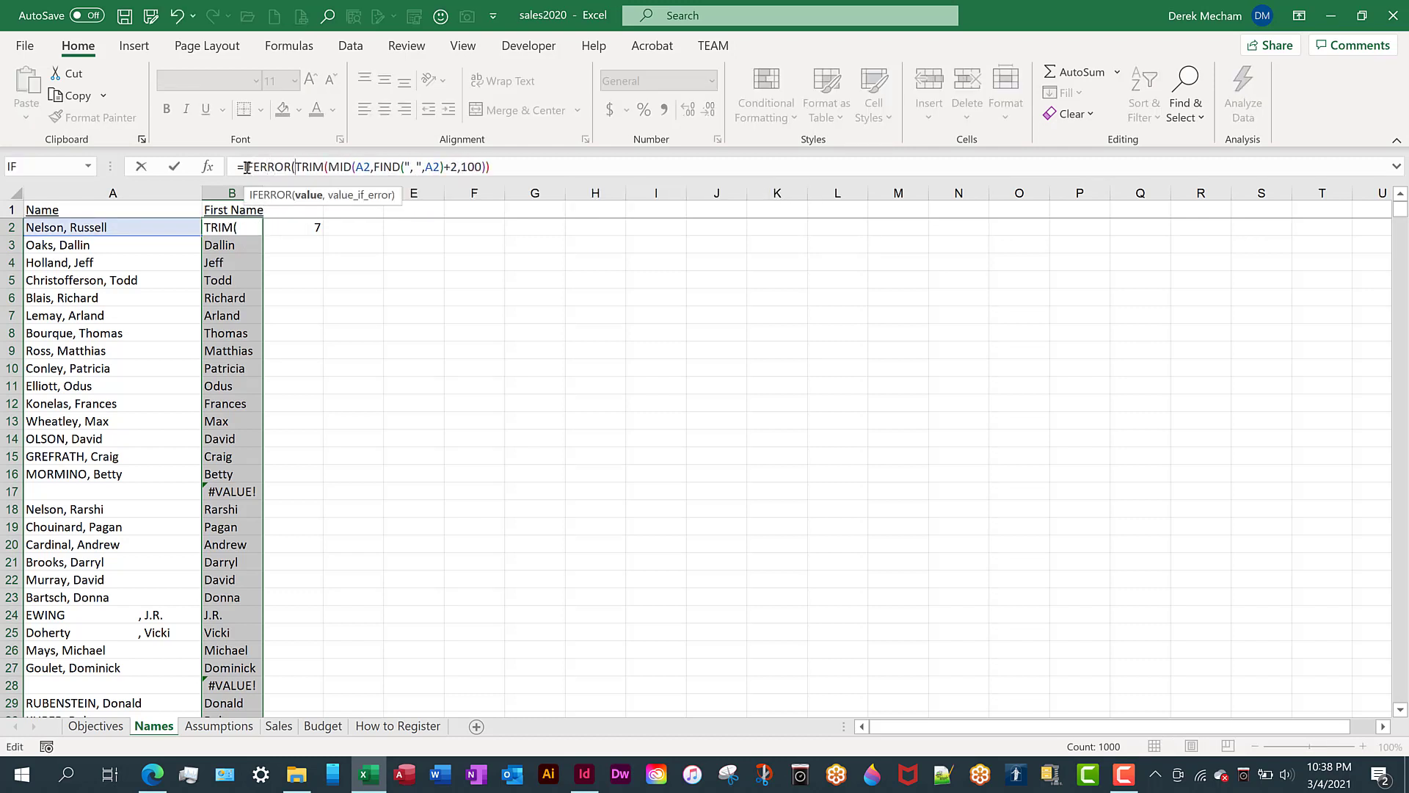
click(521, 168)
text(,)
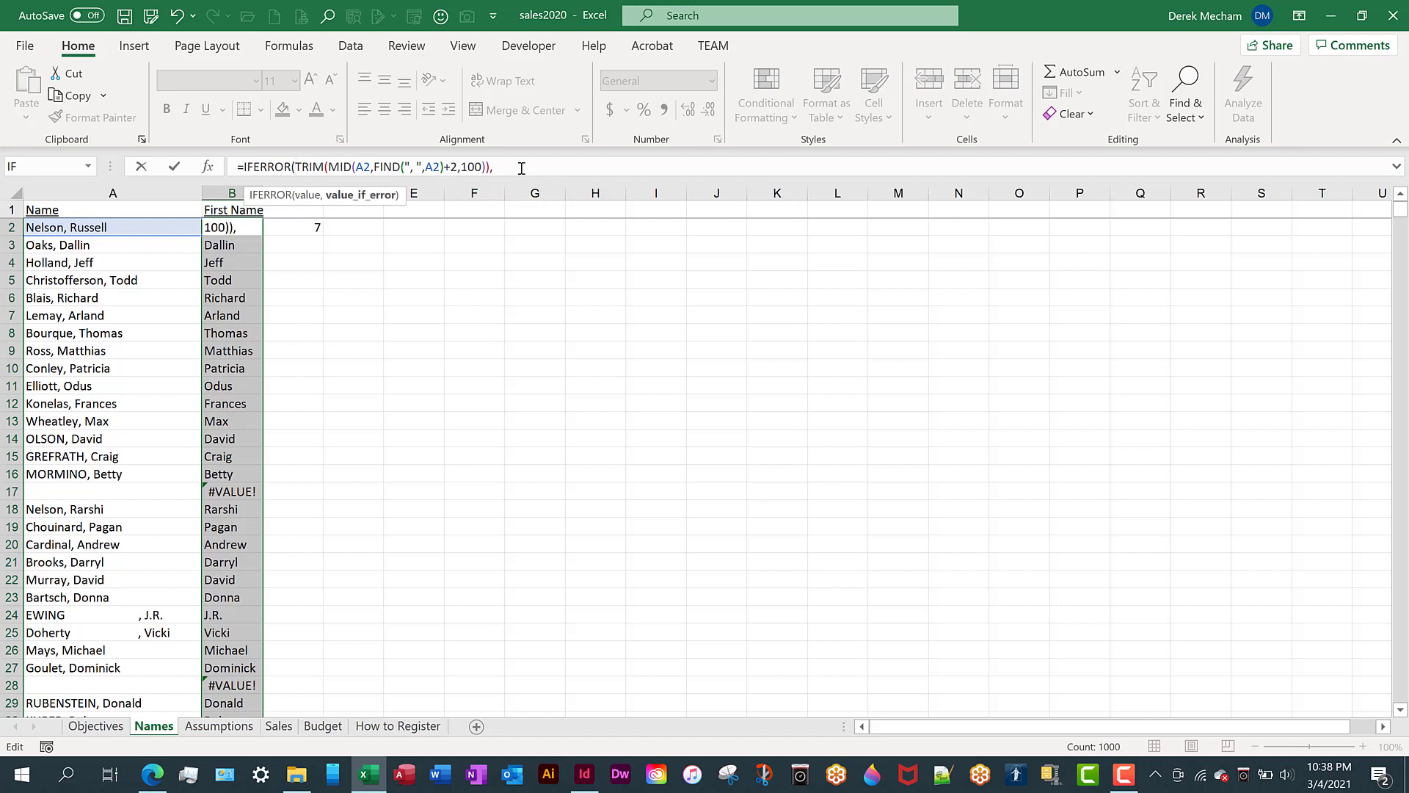
text(""))
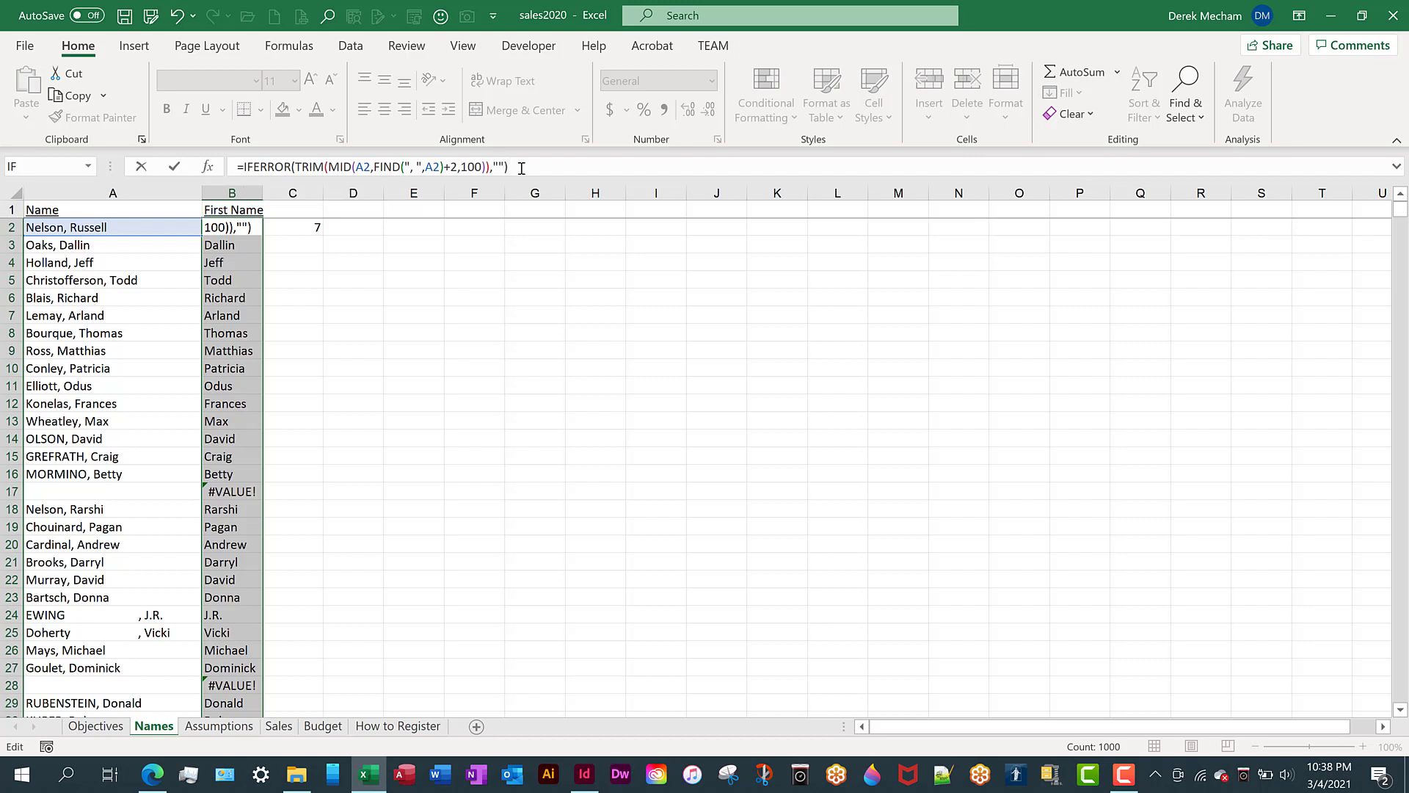
key(ctrl+Return)
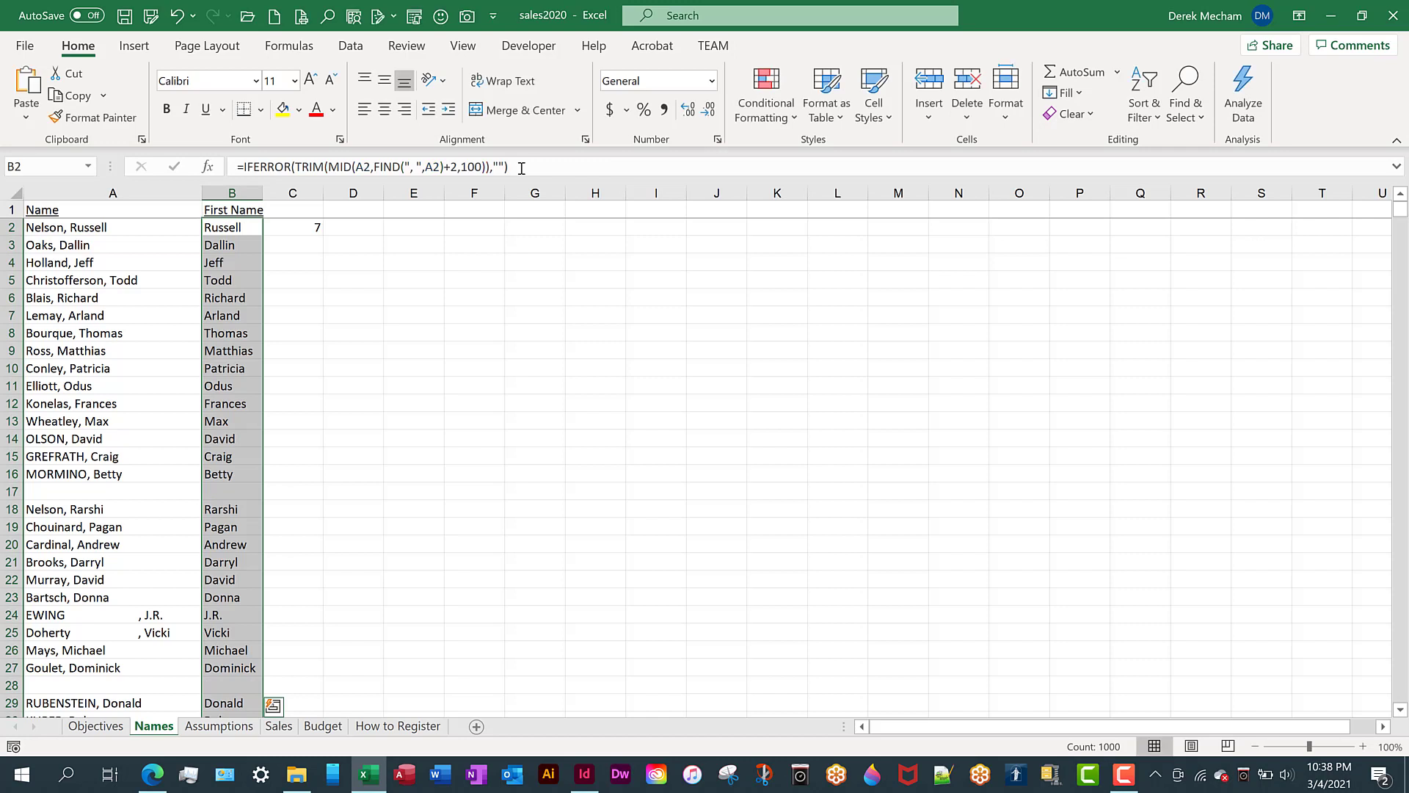